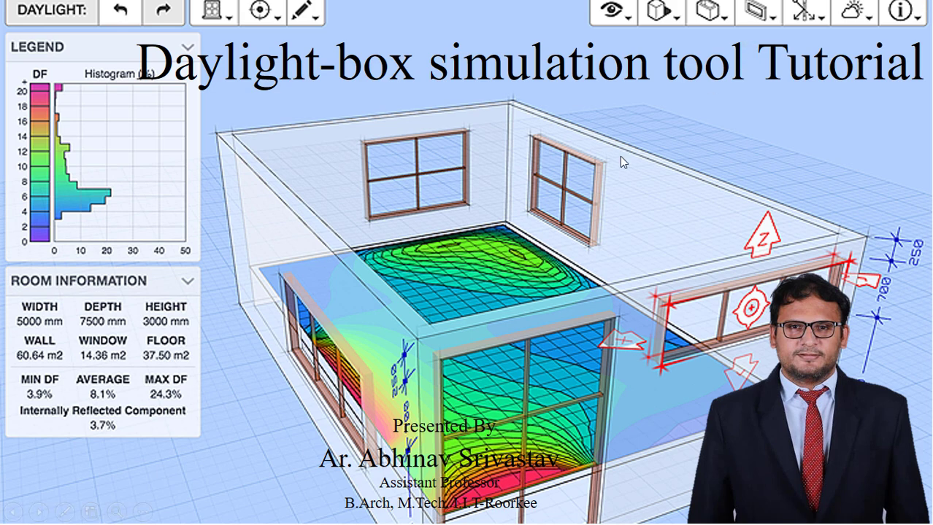
- Switch from the slideshow to Chrome and close the AJM - Home, AJM - Dynamic Daylighting and PD: Dynamic Daylight tabs
key("Escape")
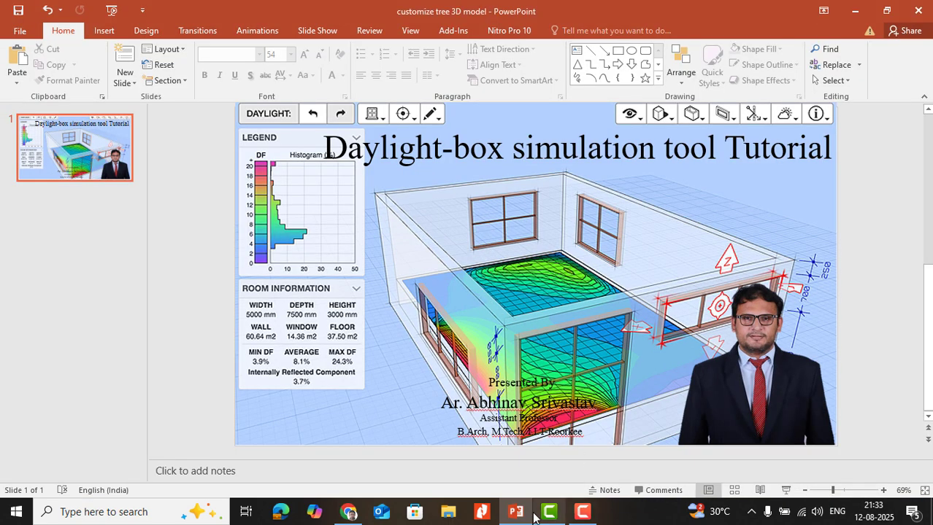
left_click(348, 512)
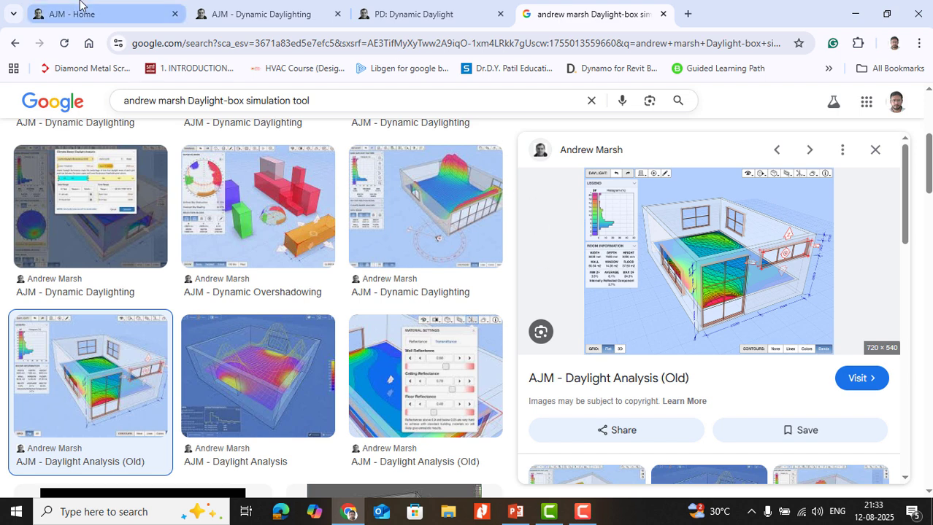
left_click(175, 14)
left_click(174, 14)
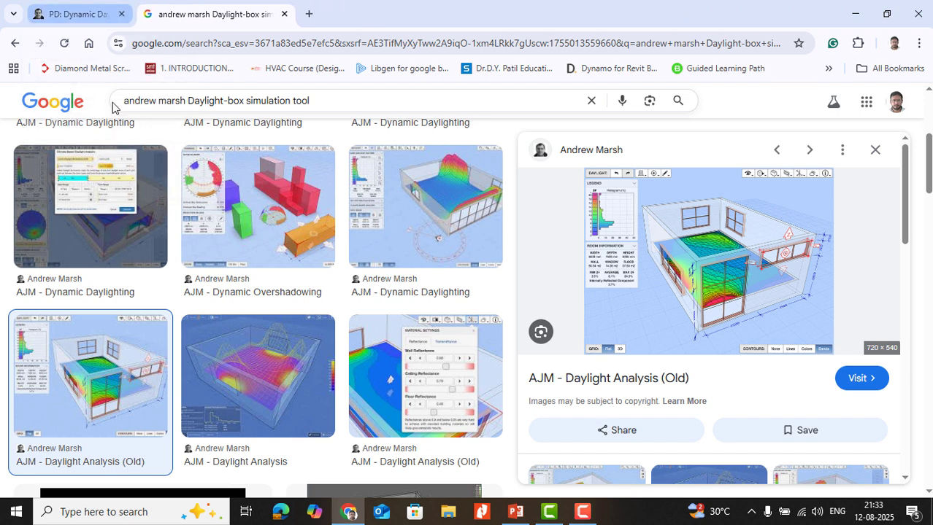
left_click(174, 14)
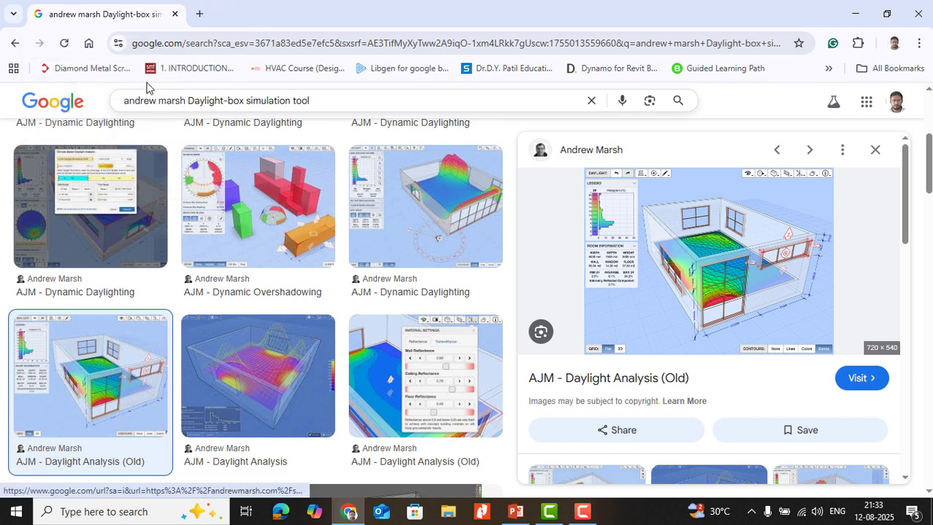
- Open the andrewmarsh.com home page in a new browser tab
left_click(200, 14)
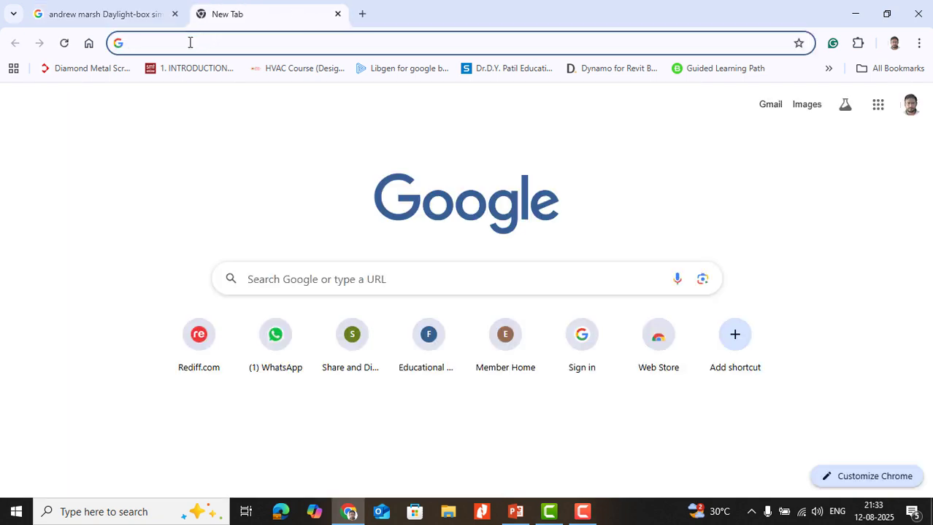
left_click(190, 42)
type("an")
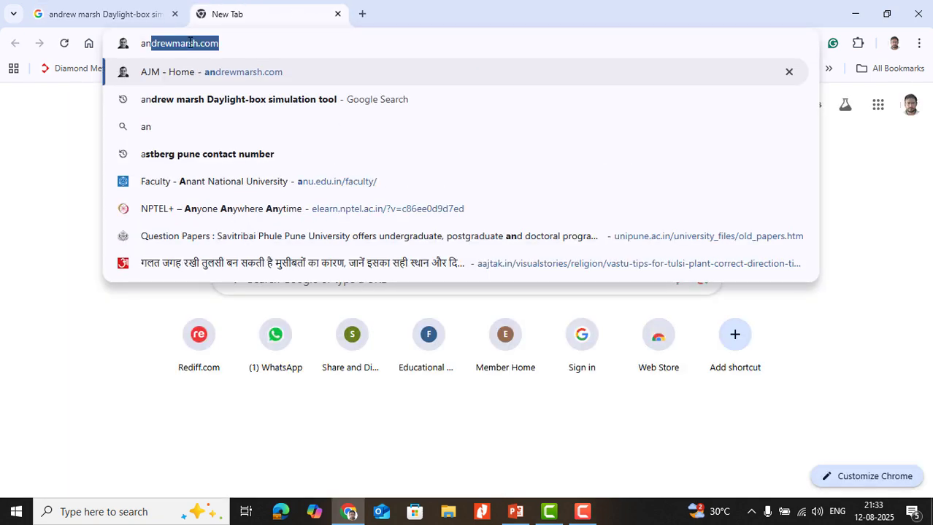
type("drew")
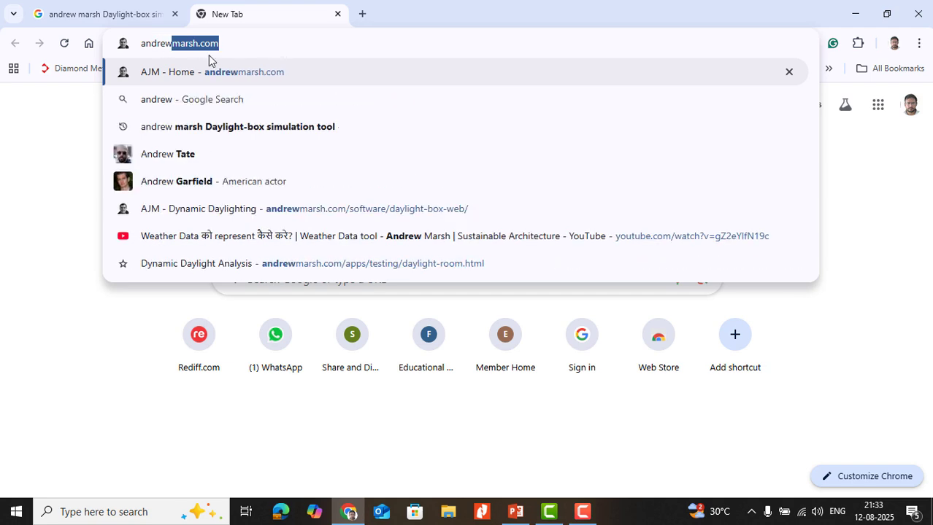
left_click(198, 76)
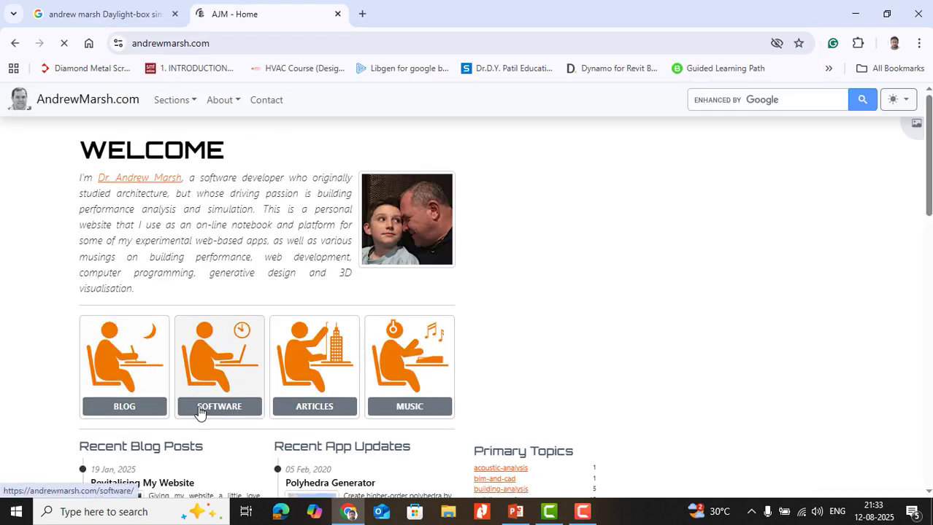
- Launch the Dynamic Daylighting web application from the site's software page
scroll(363, 234, "down", 5)
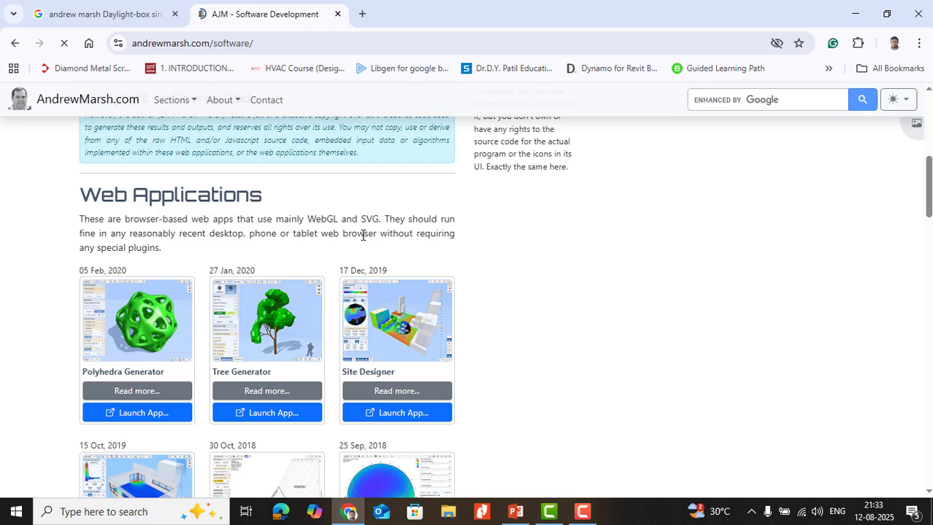
scroll(365, 232, "down", 5)
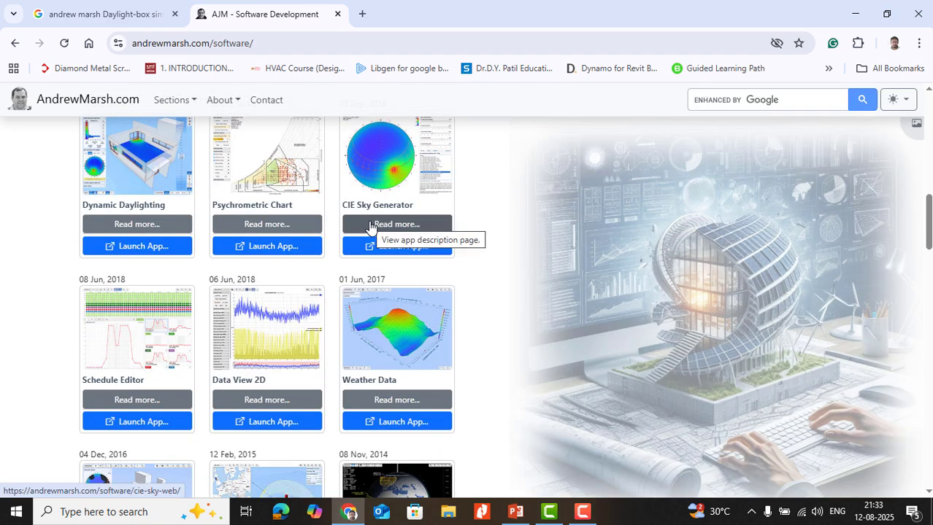
scroll(370, 228, "up", 3)
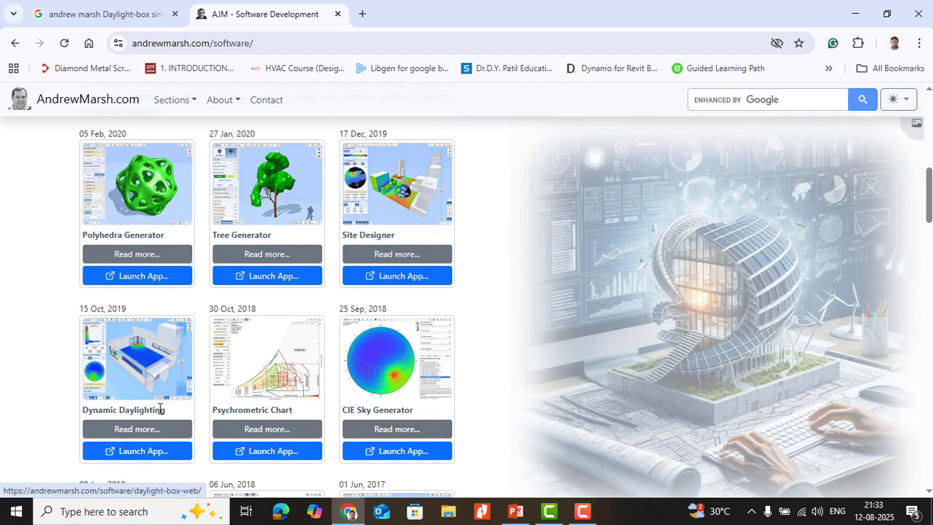
left_click(134, 453)
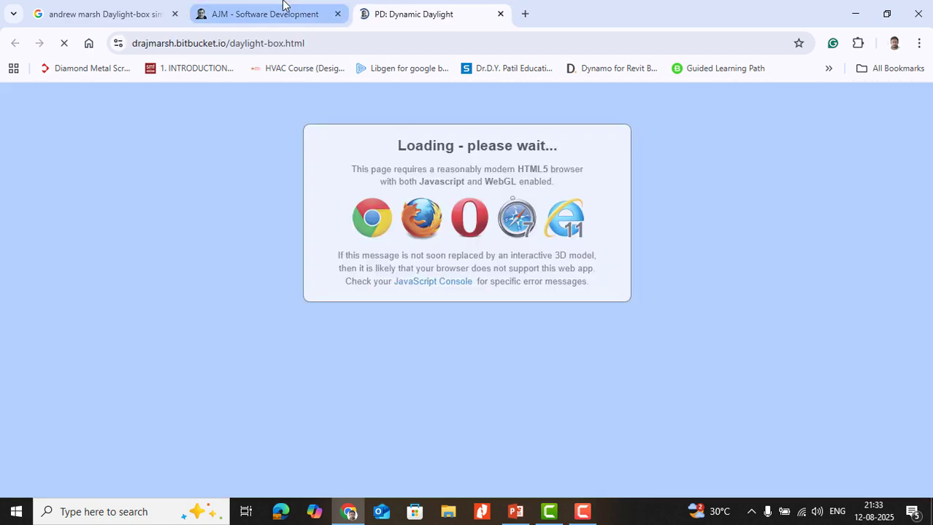
- Close the AJM - Software Development and Google search tabs, keeping only the Dynamic Daylight app open
left_click(283, 4)
left_click(337, 14)
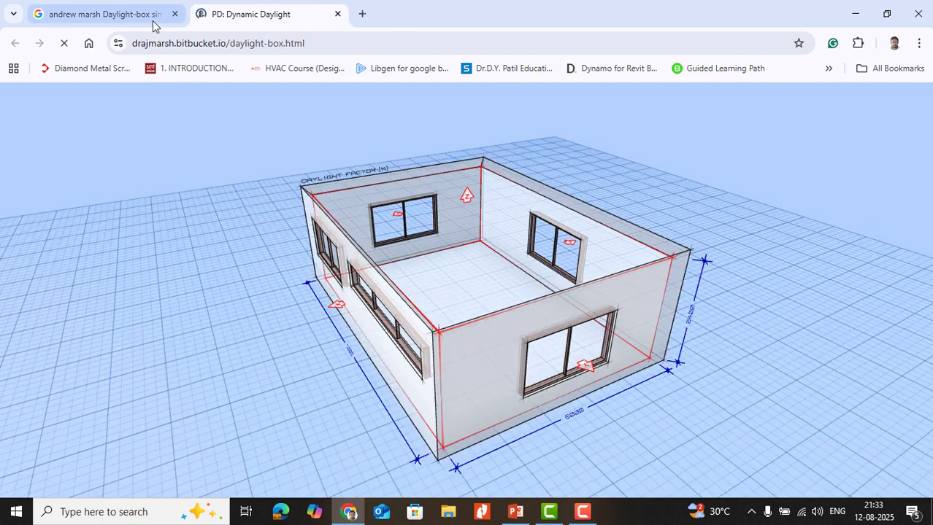
left_click(153, 14)
left_click(173, 14)
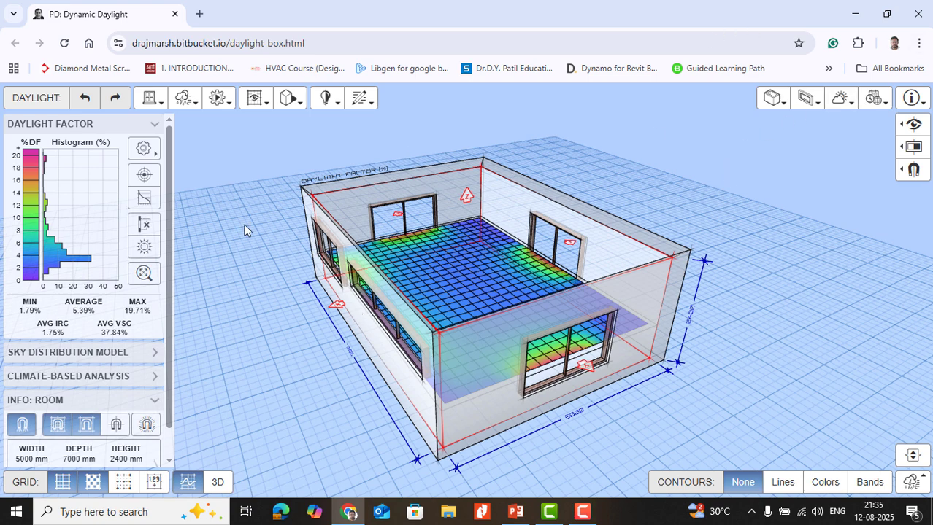
- Set the room height to 3000 mm in the model settings
mouse_move(487, 307)
left_mouse_down()
mouse_move(485, 333)
mouse_move(551, 358)
mouse_move(558, 347)
mouse_move(526, 373)
mouse_move(494, 324)
mouse_move(423, 322)
mouse_move(493, 319)
mouse_move(494, 307)
left_mouse_up()
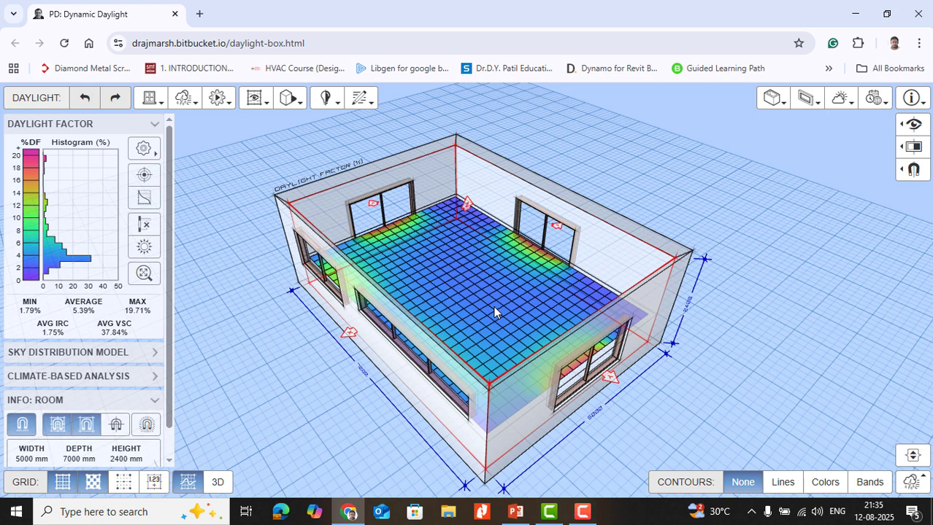
left_click(770, 101)
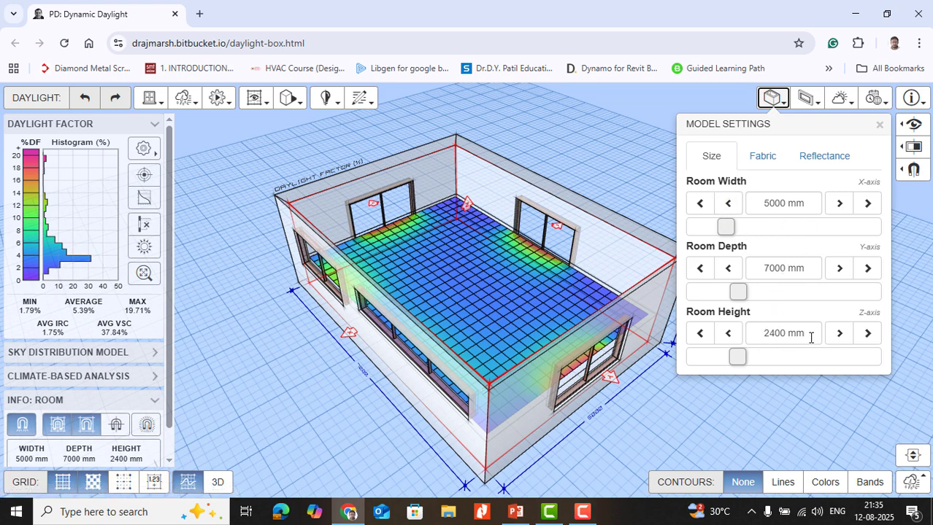
left_click(838, 334)
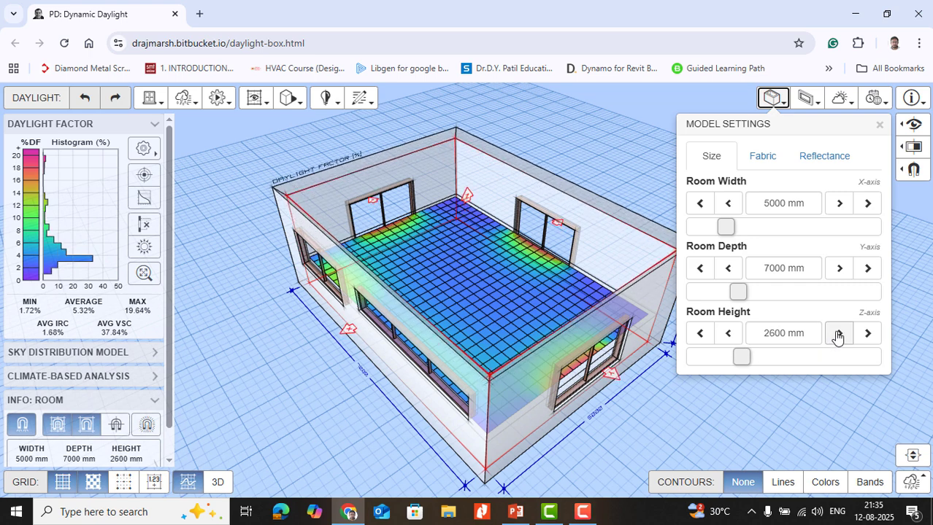
left_click(838, 334)
left_click(838, 334)
left_click(838, 333)
left_click(838, 333)
left_click(838, 333)
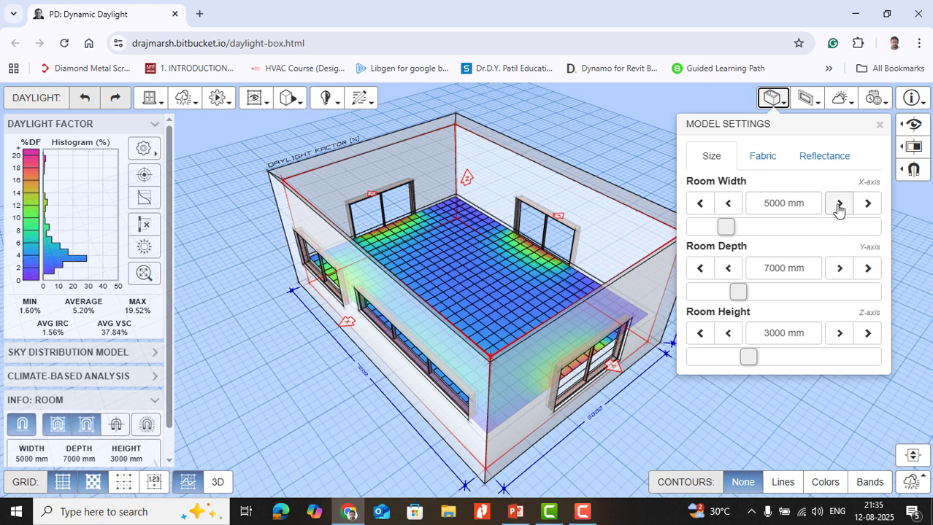
- Increase the room width to 5500 mm
left_click(839, 210)
left_click(838, 210)
left_click(838, 210)
left_click(839, 210)
left_click(839, 210)
left_click(839, 210)
left_click(838, 210)
left_click(839, 210)
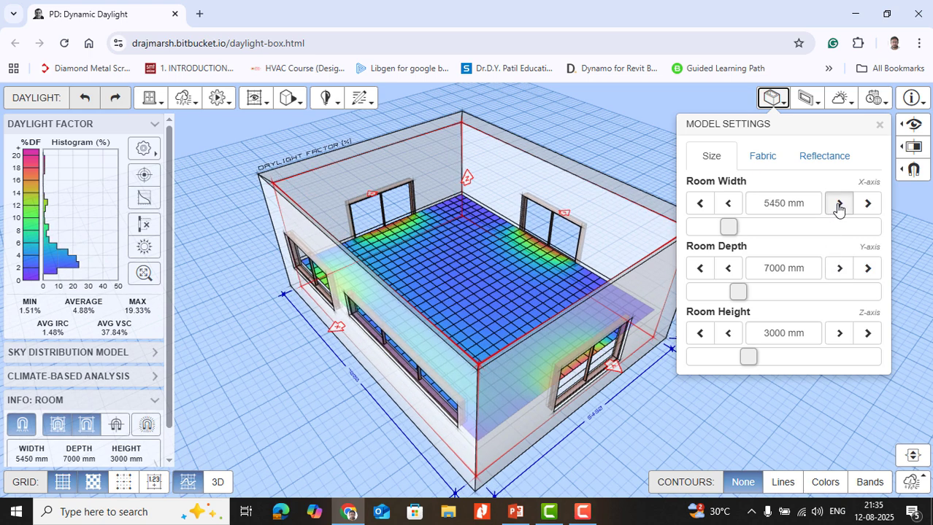
left_click(838, 210)
- Increase the room depth to 7350 mm
left_click(838, 269)
left_click(838, 268)
left_click(838, 268)
left_click(838, 269)
left_click(838, 268)
left_click(838, 268)
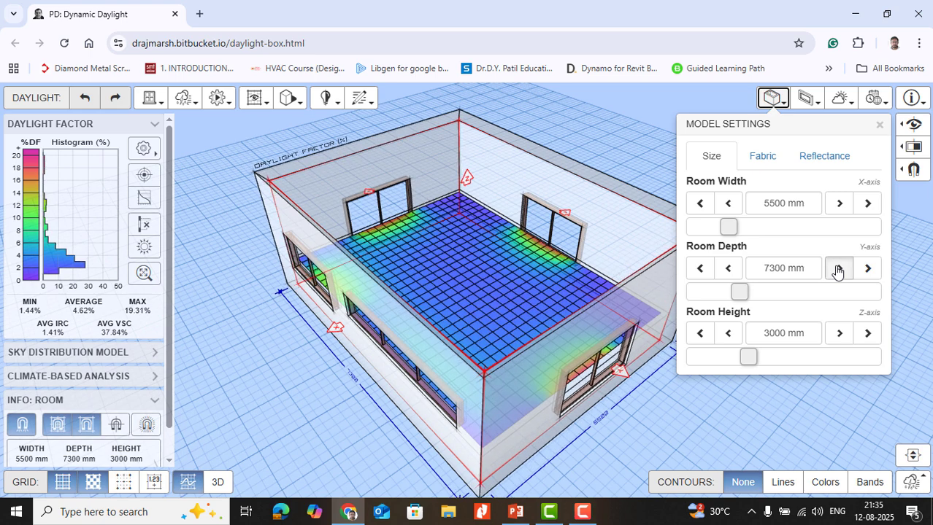
left_click(838, 269)
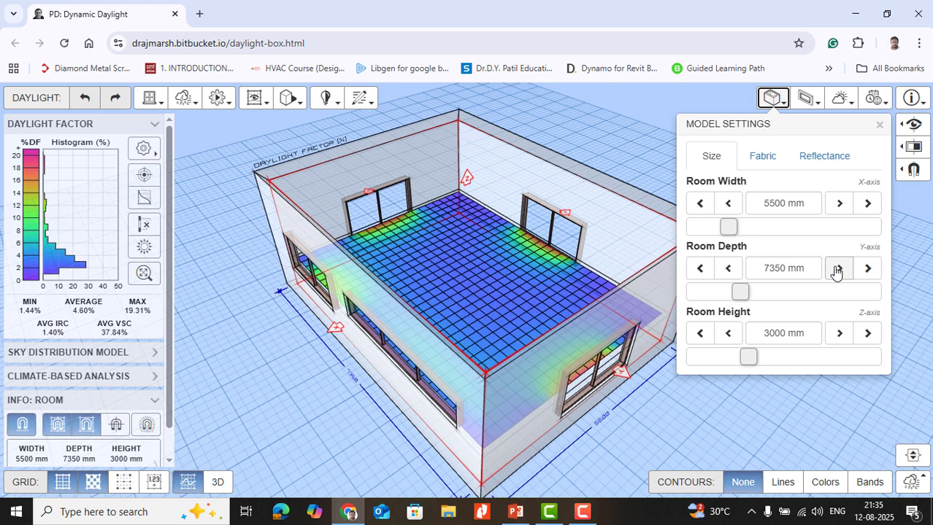
- Set the wall thickness to 230 mm, and briefly show the ceiling and roof in the model before hiding them again
left_click(759, 156)
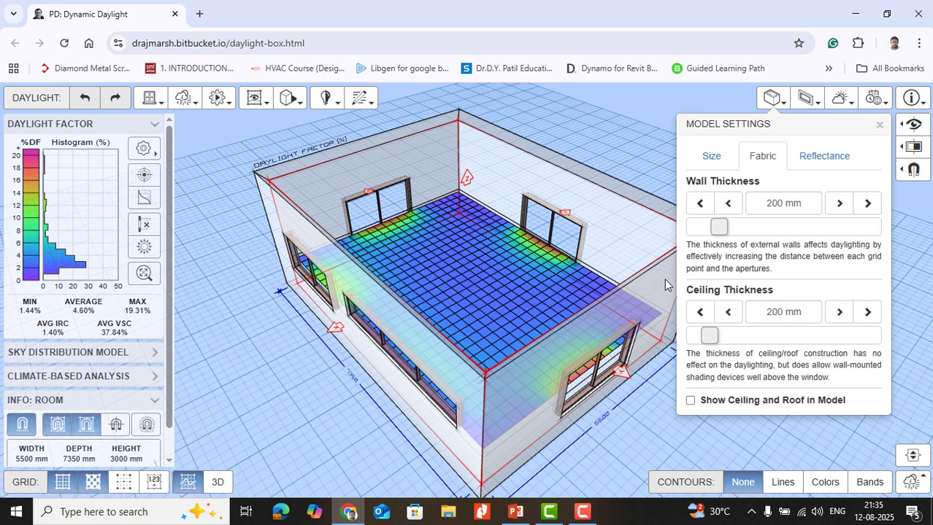
left_click(838, 204)
left_click(838, 205)
left_click(838, 204)
left_click(837, 204)
left_click(838, 205)
left_click(838, 205)
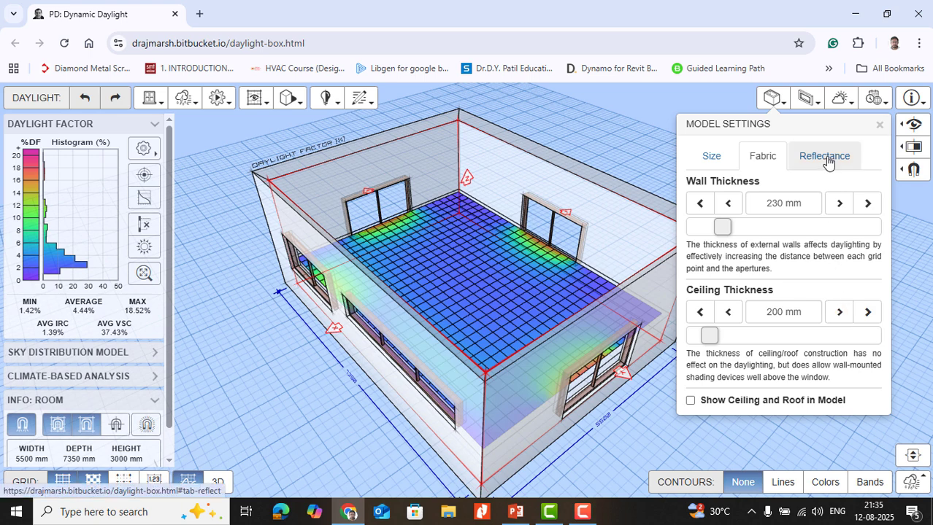
left_click(690, 401)
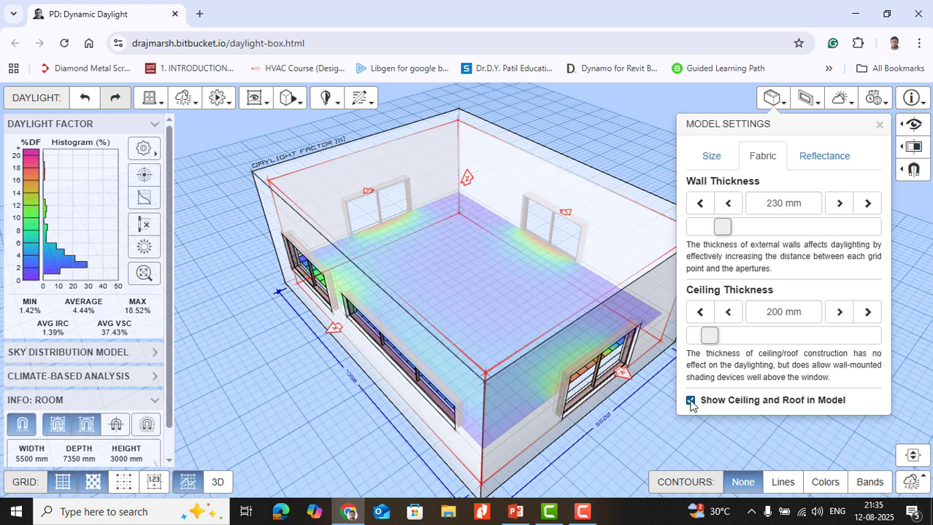
left_click(690, 402)
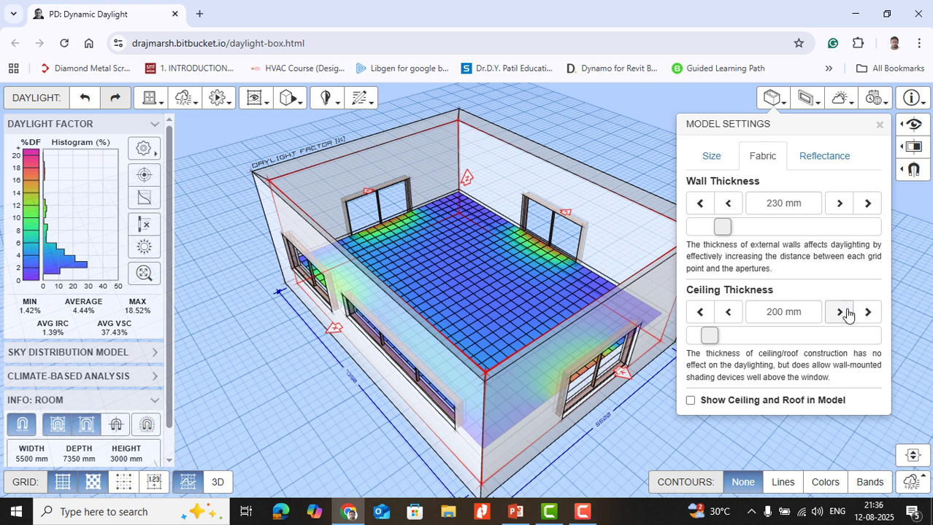
- Try a wall reflectance of 0.00, and finally set the wall reflectance to 0.63
left_click(824, 157)
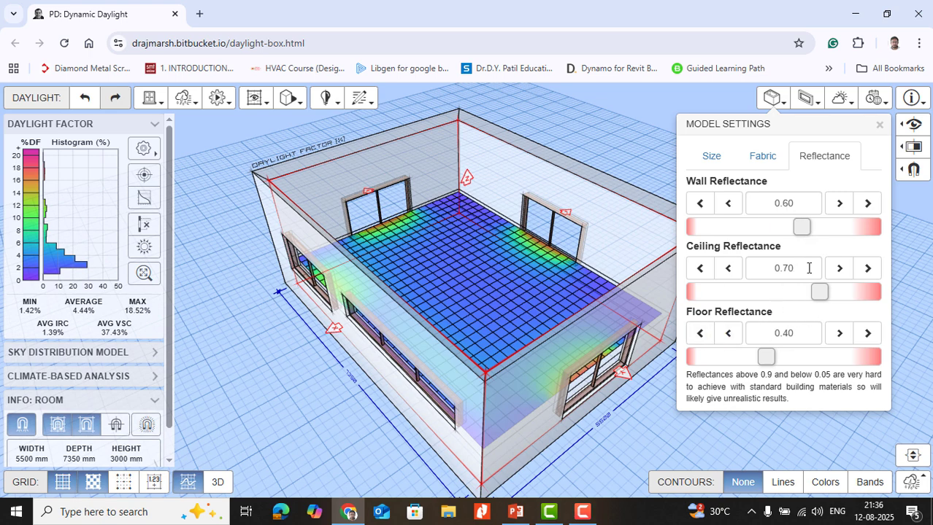
left_click_drag(801, 227, 762, 236)
left_click_drag(697, 238, 694, 235)
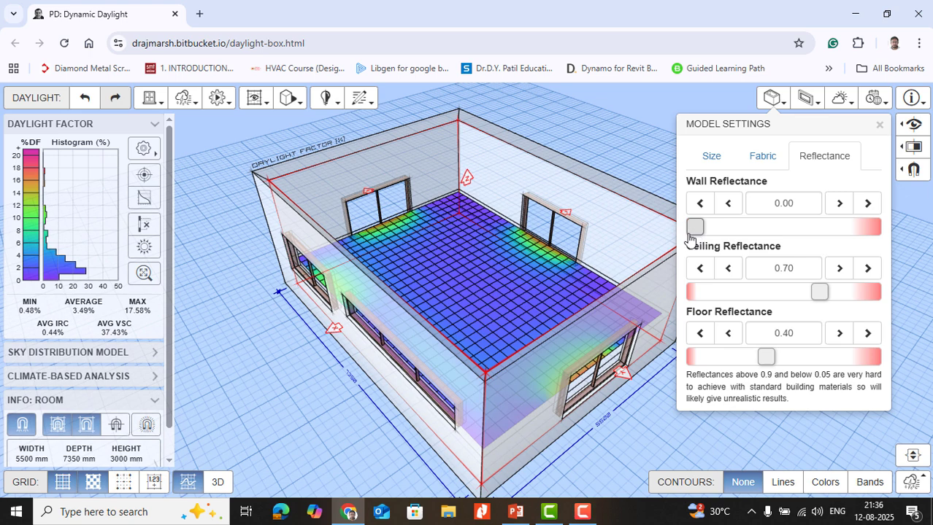
left_click_drag(772, 241, 807, 243)
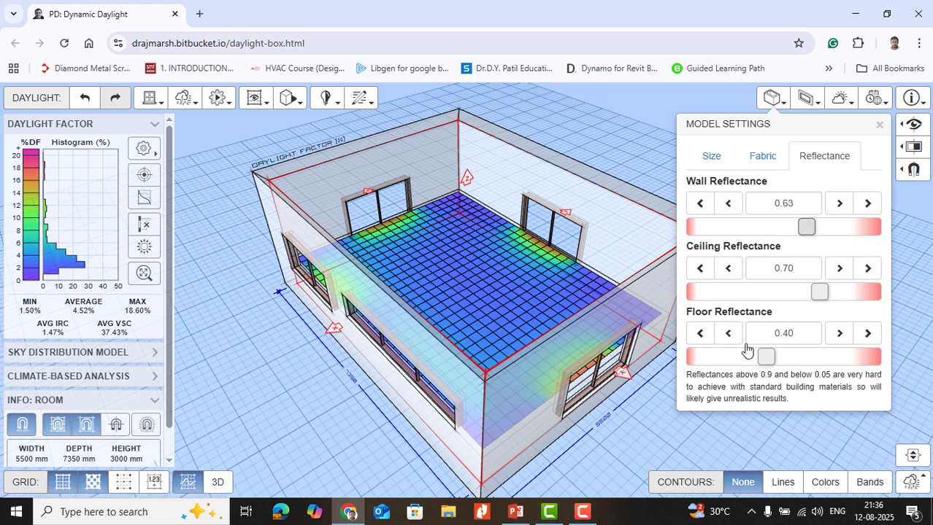
- Review the window settings for frame size and colour, glazing dividers, glass transmittance and ground albedo, and close them
left_click(809, 102)
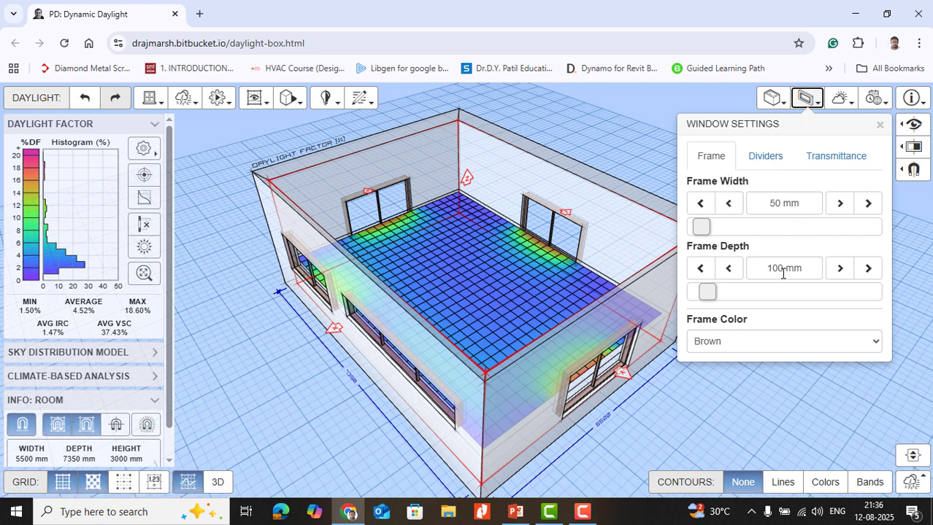
left_click(733, 344)
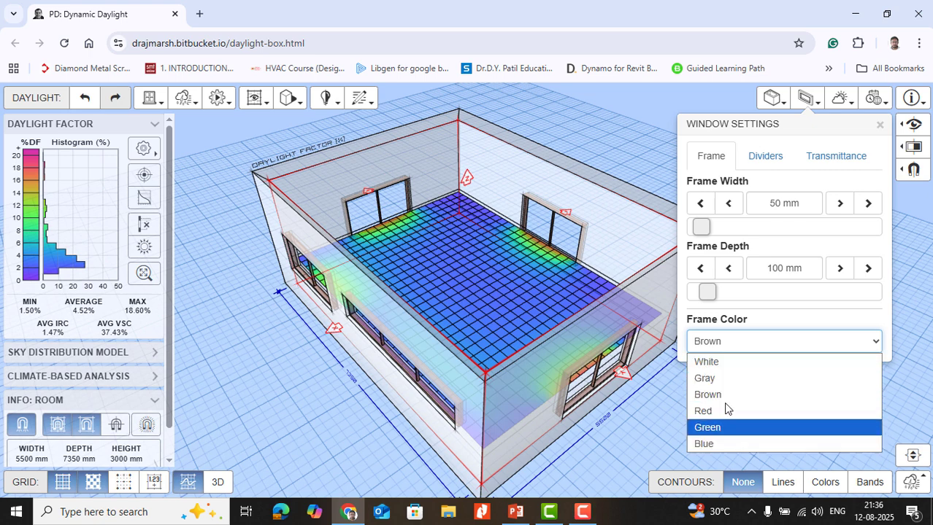
left_click(750, 341)
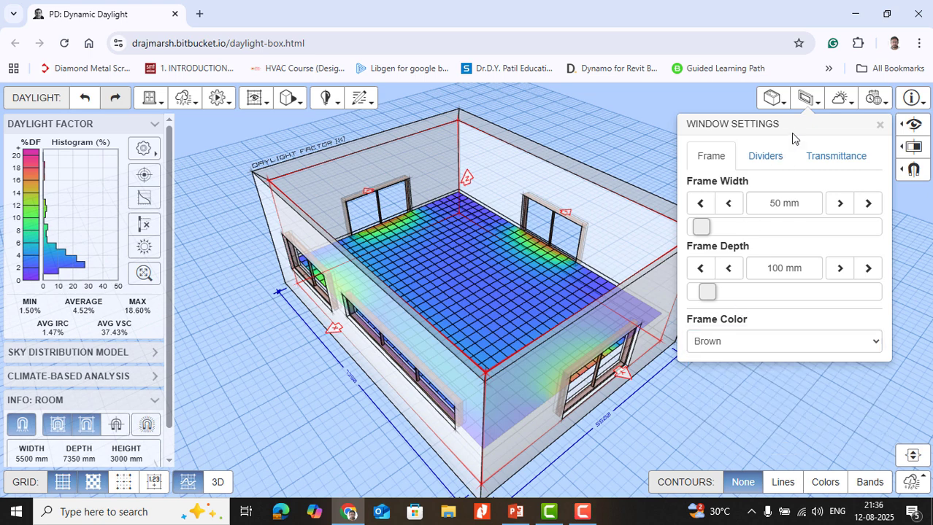
left_click(760, 159)
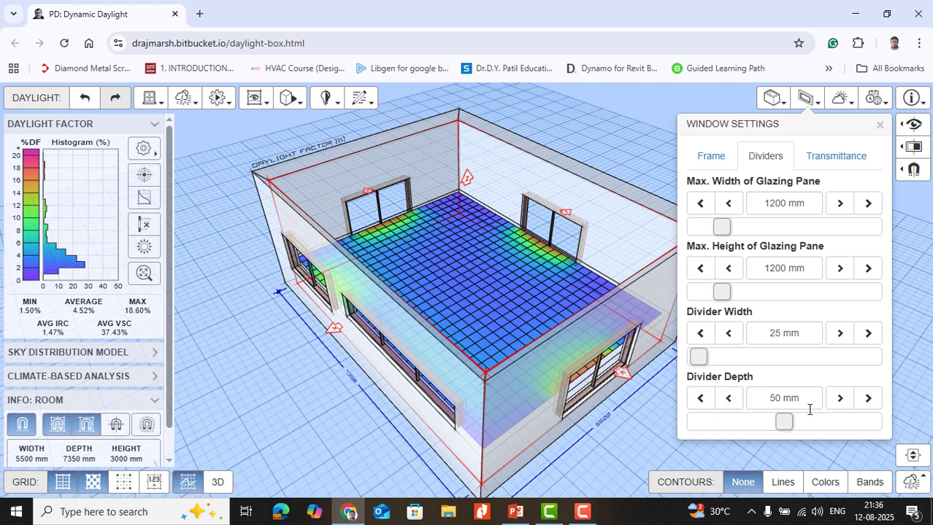
left_click(810, 157)
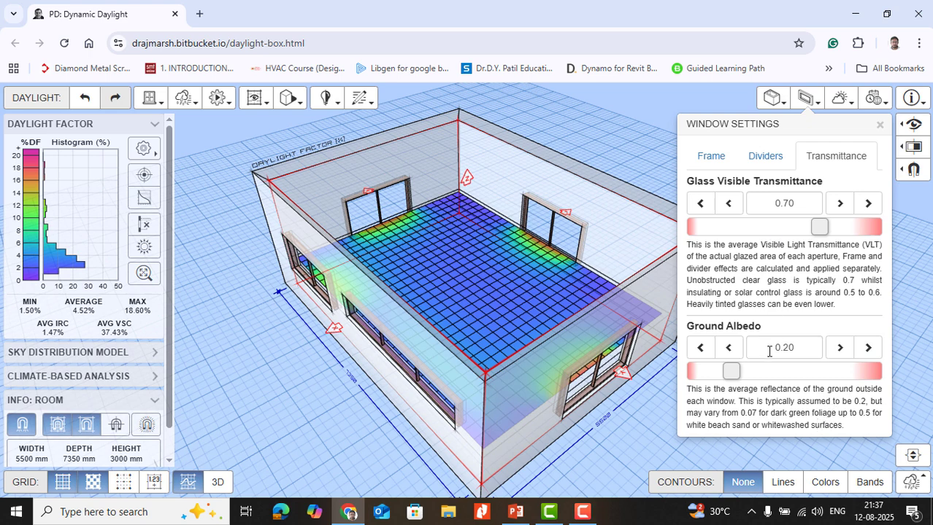
left_click(808, 98)
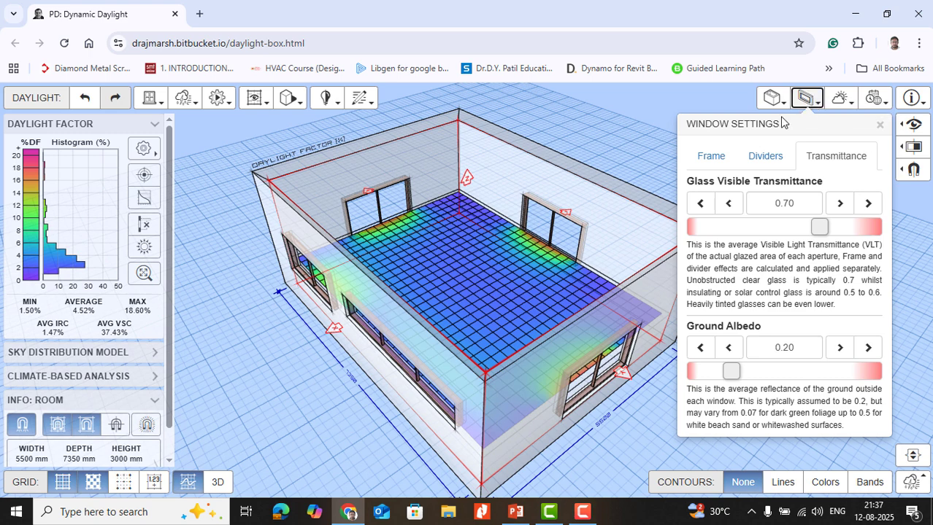
left_click(880, 124)
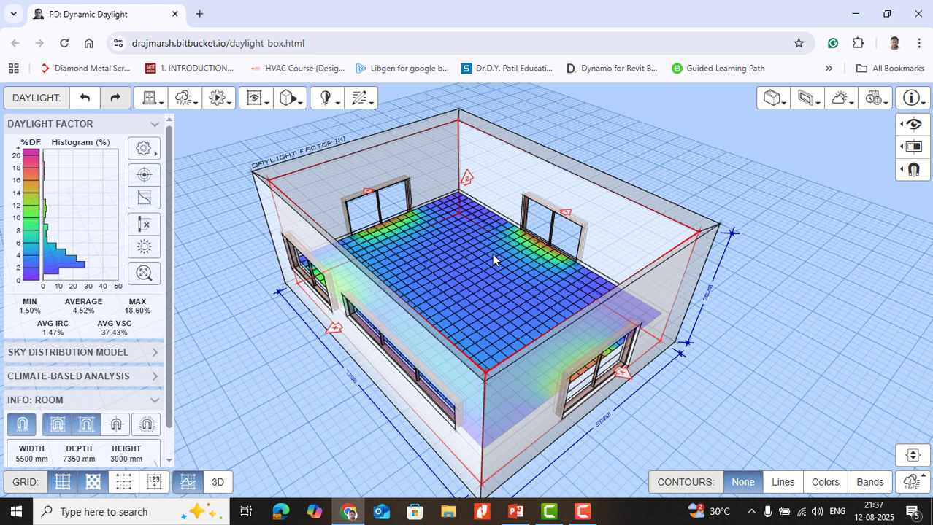
- Enlarge the window in the near short wall to 2200 mm wide and 1550 mm high
left_click(595, 390)
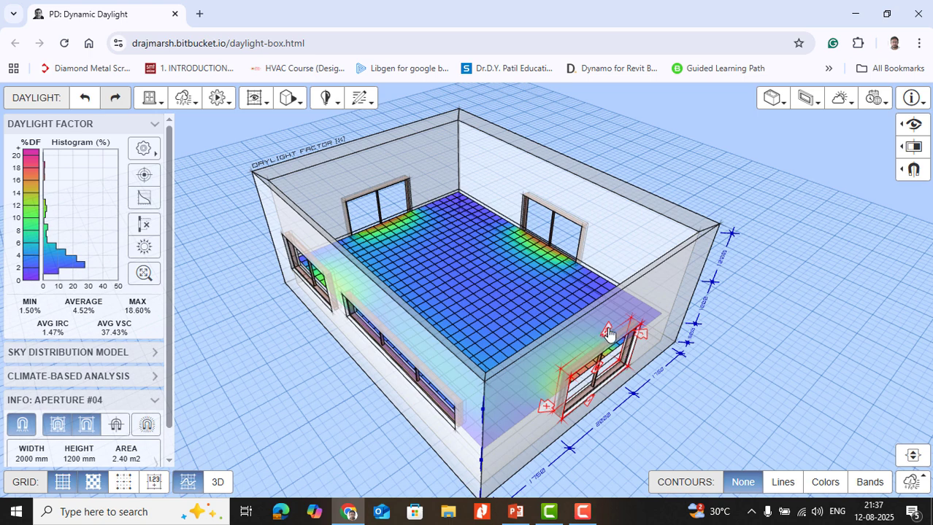
left_click_drag(605, 332, 608, 327)
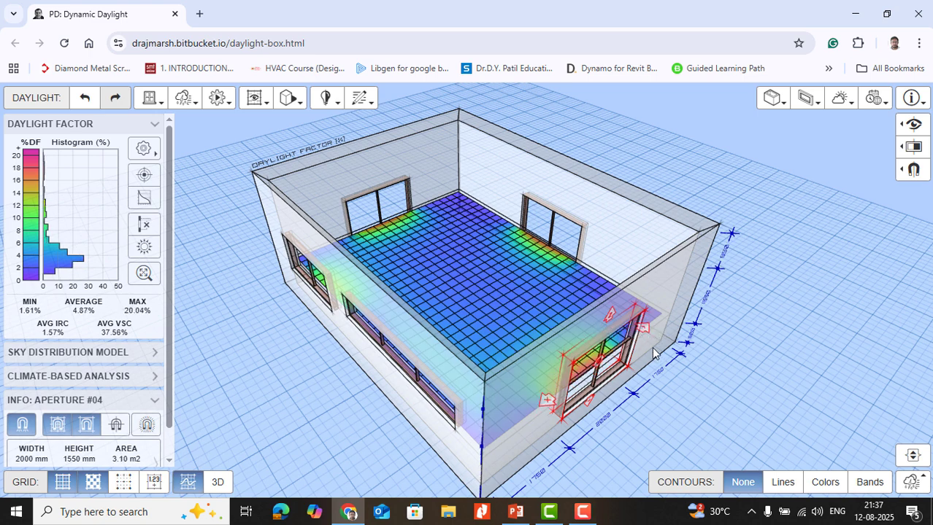
mouse_move(645, 333)
left_mouse_down()
mouse_move(680, 320)
mouse_move(653, 331)
left_mouse_up()
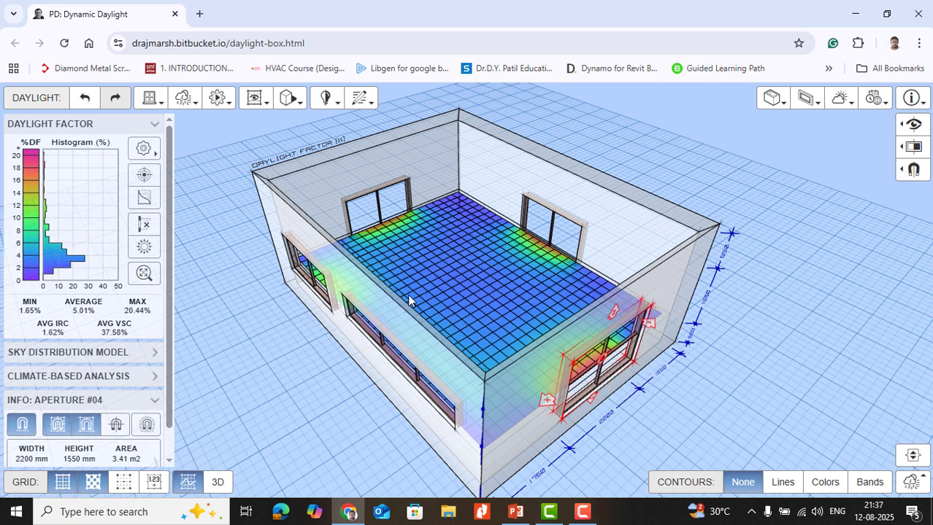
- Add a new 1200 mm wide, 1550 mm high window and place it beside the larger window in the near short wall
left_click(165, 109)
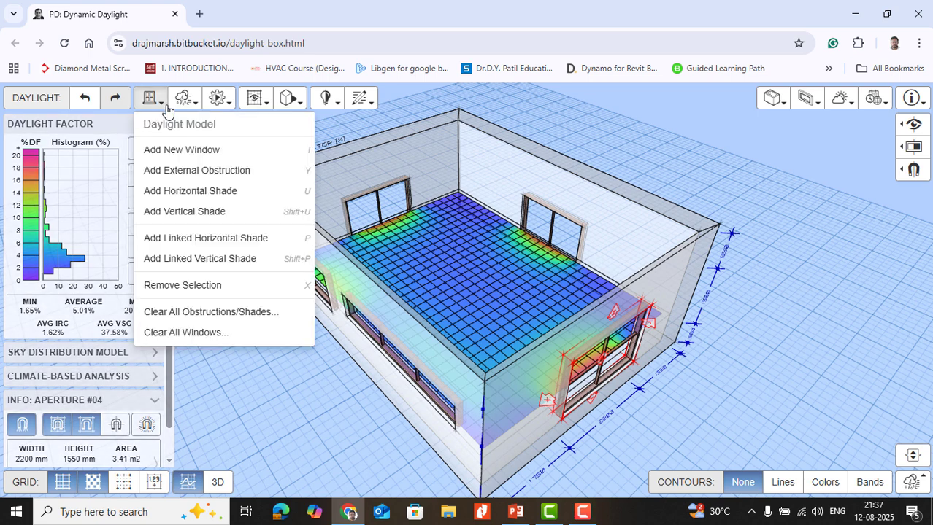
left_click(179, 151)
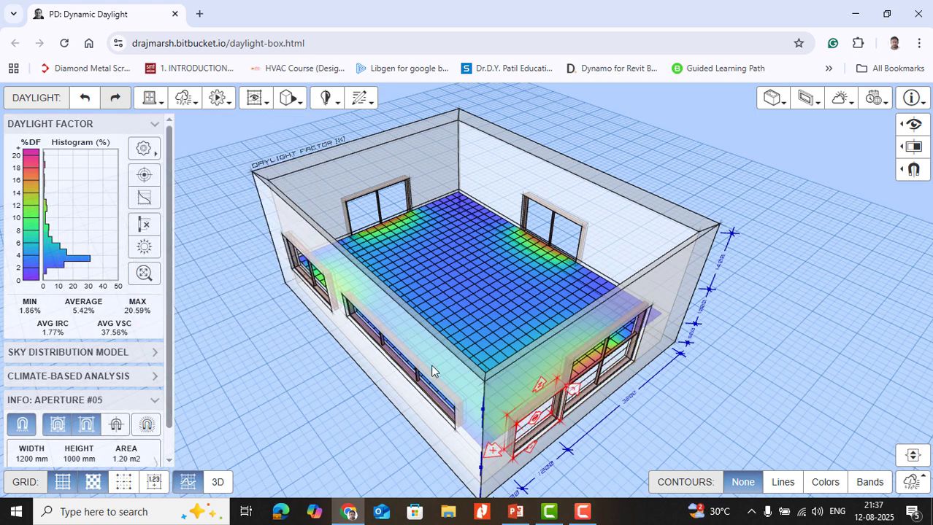
left_click_drag(537, 427, 219, 158)
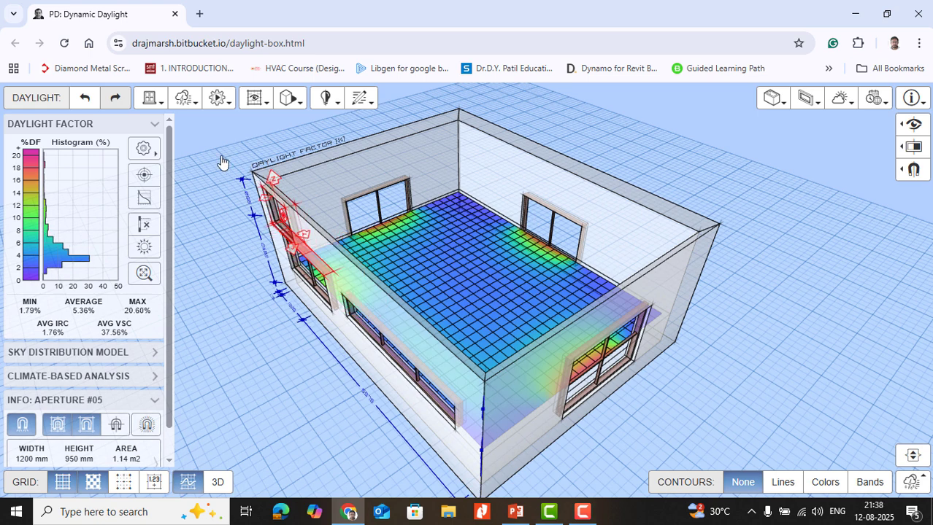
left_click_drag(340, 141, 666, 284)
- Move the 2200 mm wide window toward the near corner of its wall and shift the narrow window slightly toward it
left_click(596, 370)
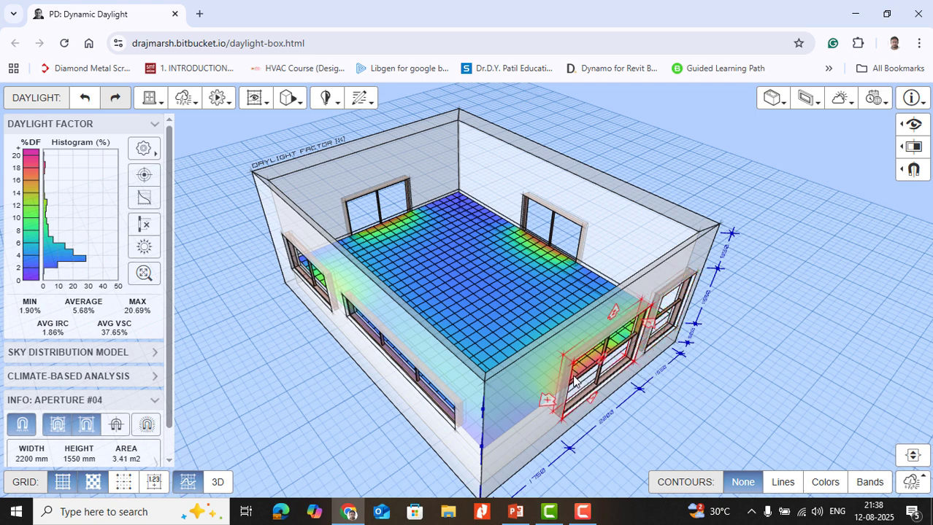
left_click_drag(601, 365, 568, 384)
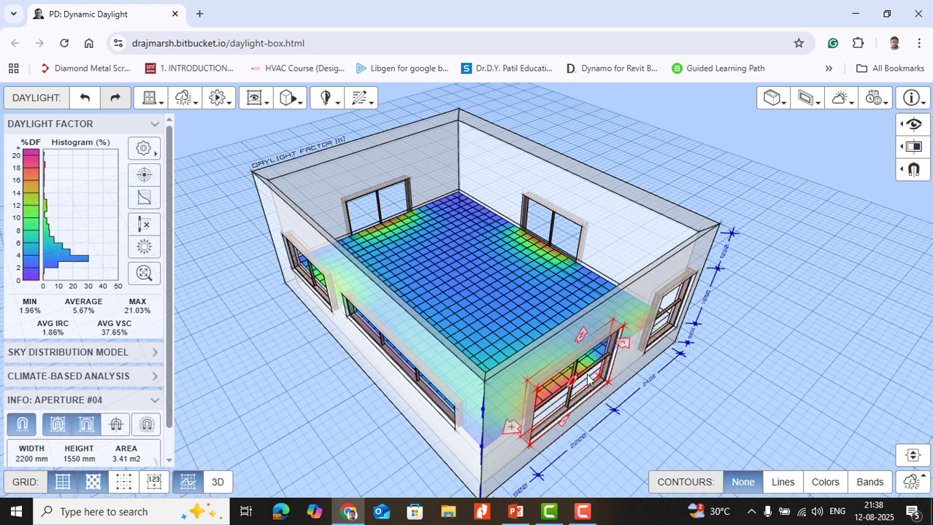
left_click(651, 317)
left_click(656, 320)
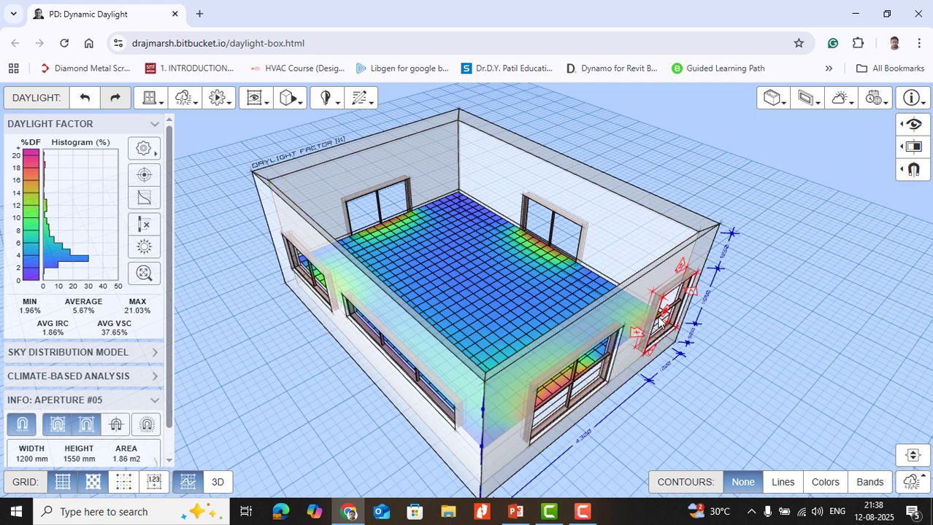
left_click(615, 246)
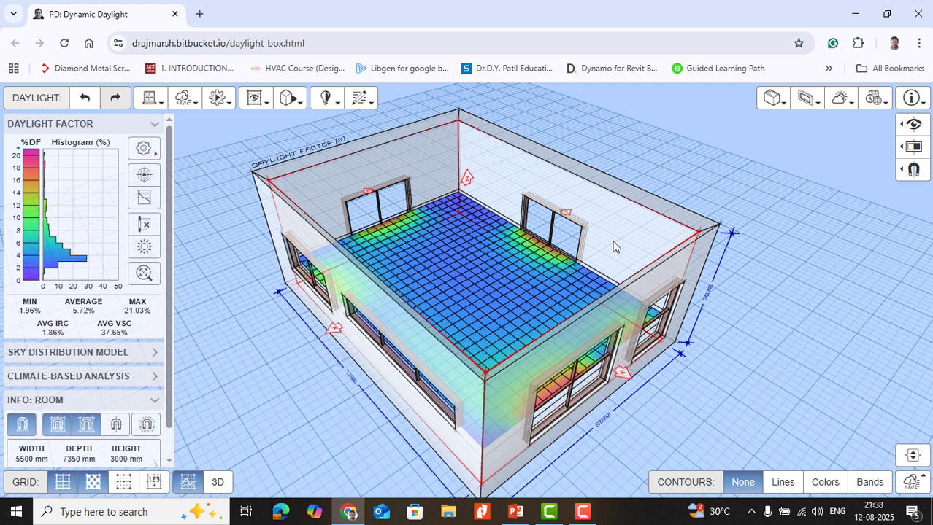
- Add another window, 850 mm wide, and move it to the near end of the long side wall
left_click(162, 104)
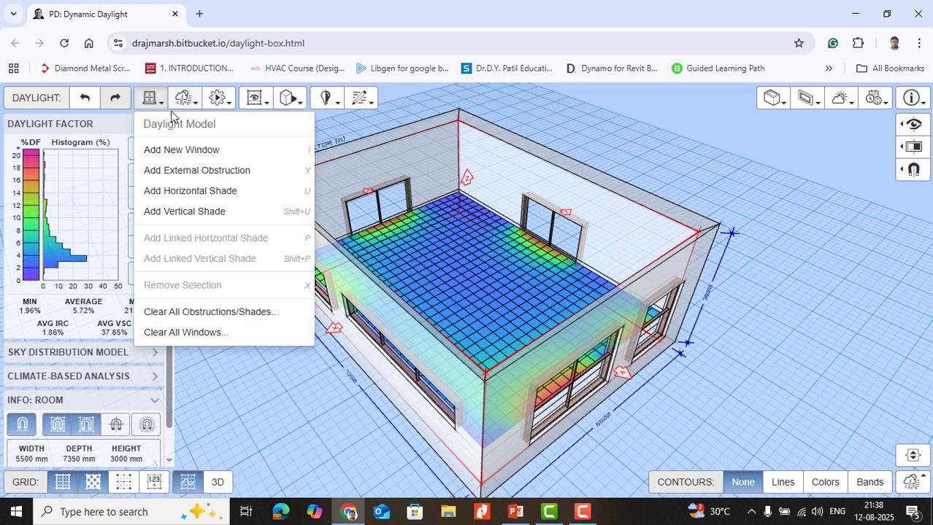
left_click(186, 149)
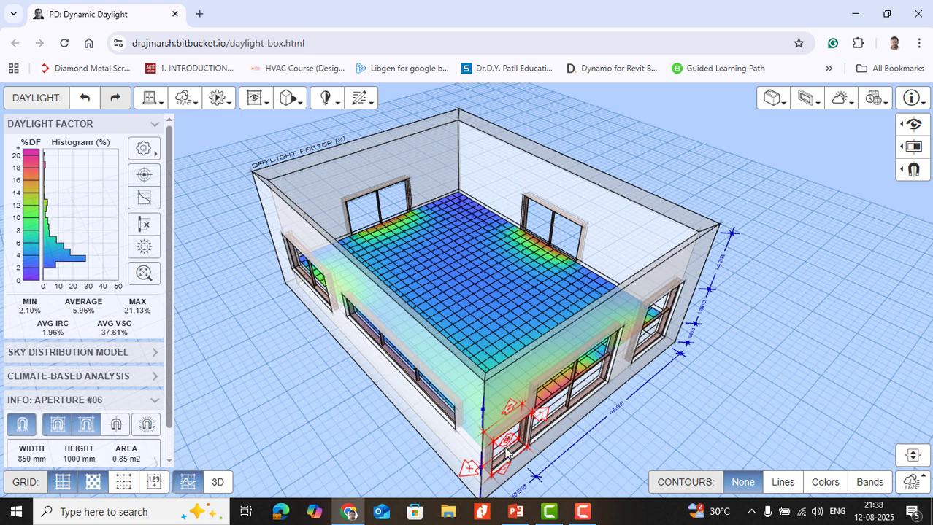
left_click_drag(509, 448, 553, 418)
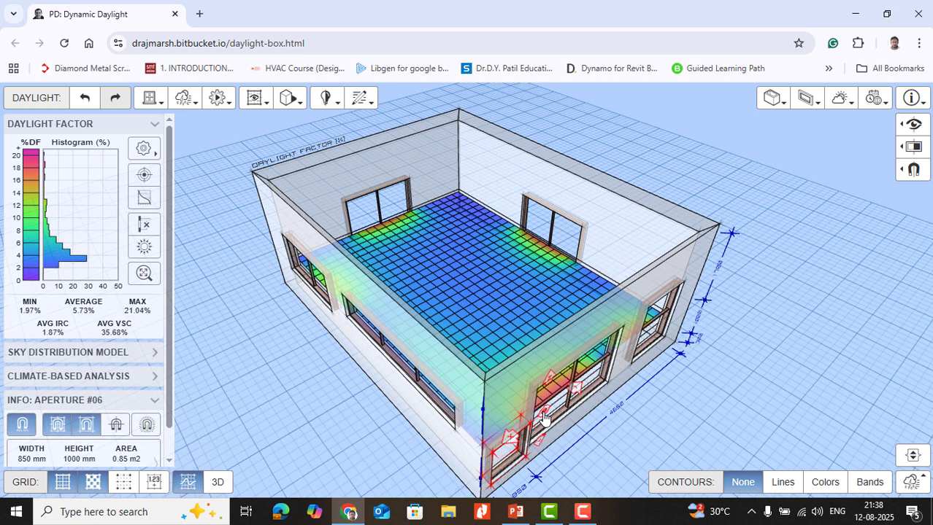
left_click_drag(530, 346, 295, 314)
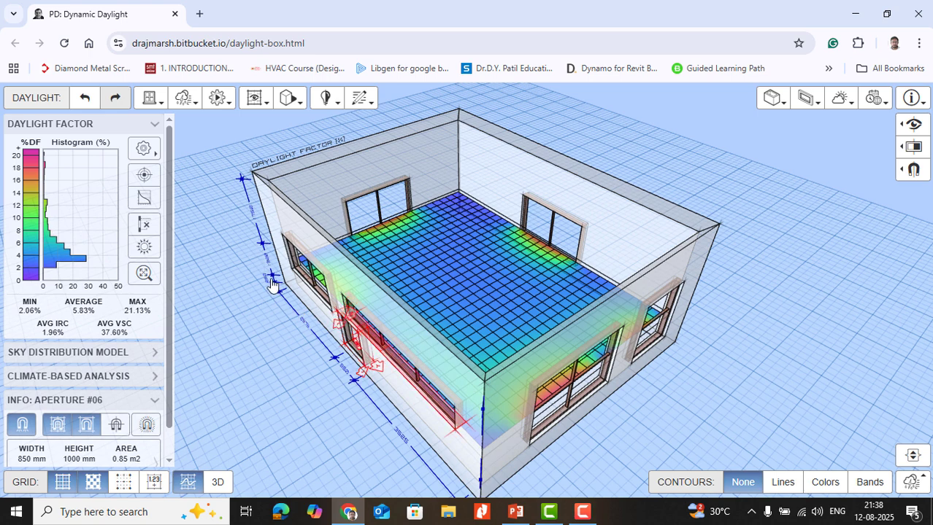
left_click_drag(276, 261, 458, 458)
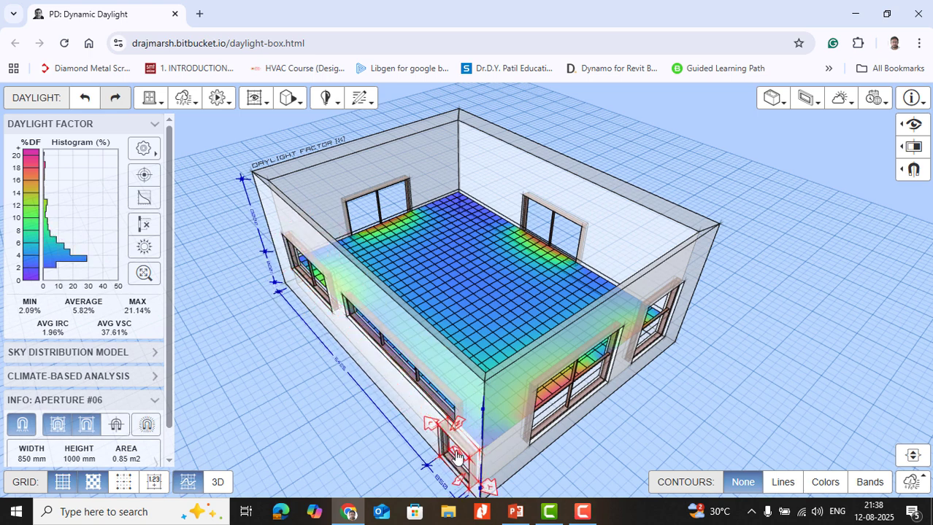
- Clear all windows from the room model
left_click(151, 100)
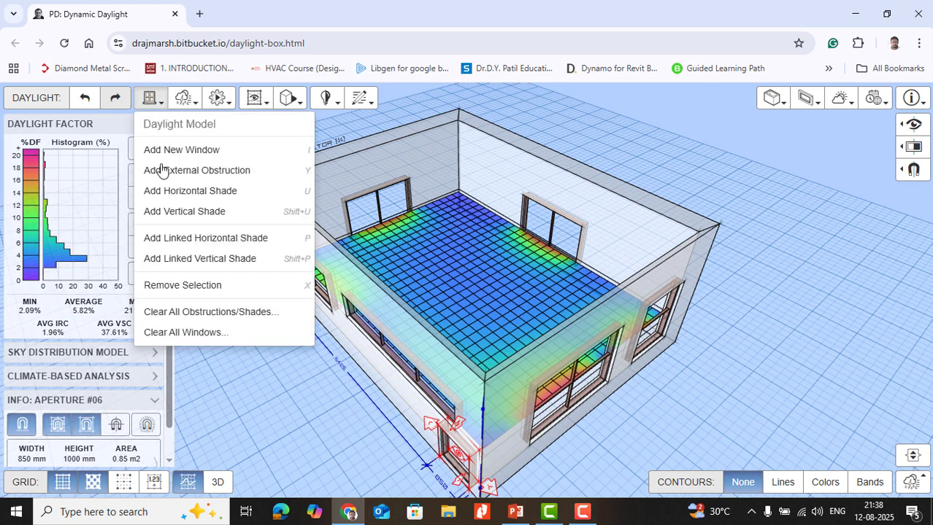
left_click(179, 335)
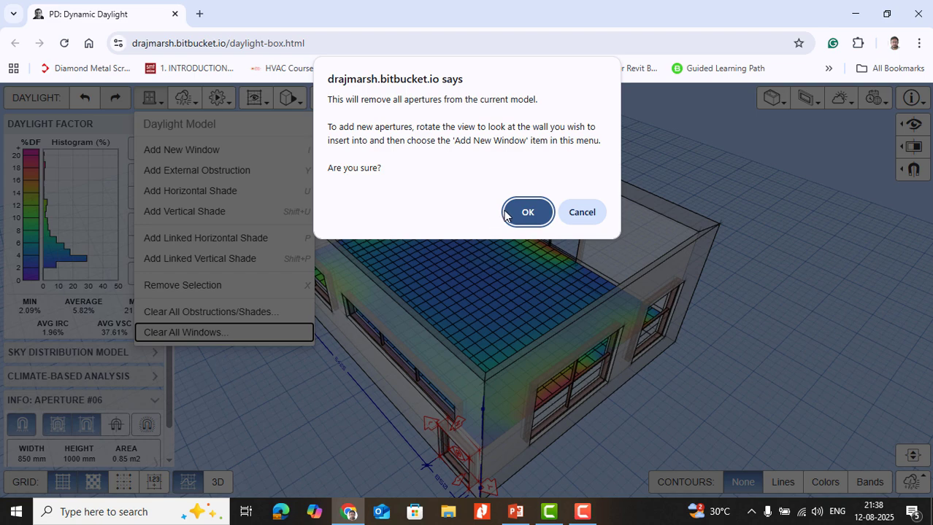
left_click(529, 212)
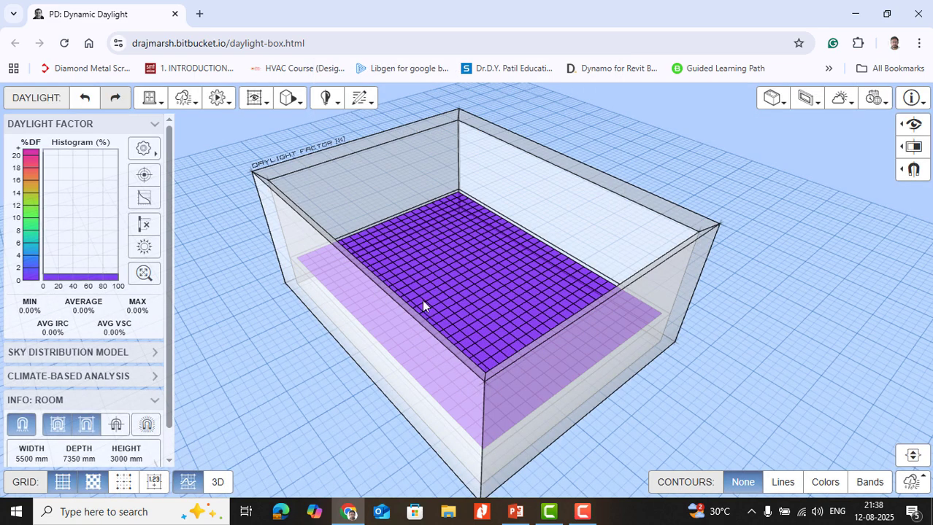
- Add a new window to the near short wall and widen it to 1850 mm
left_click(404, 137)
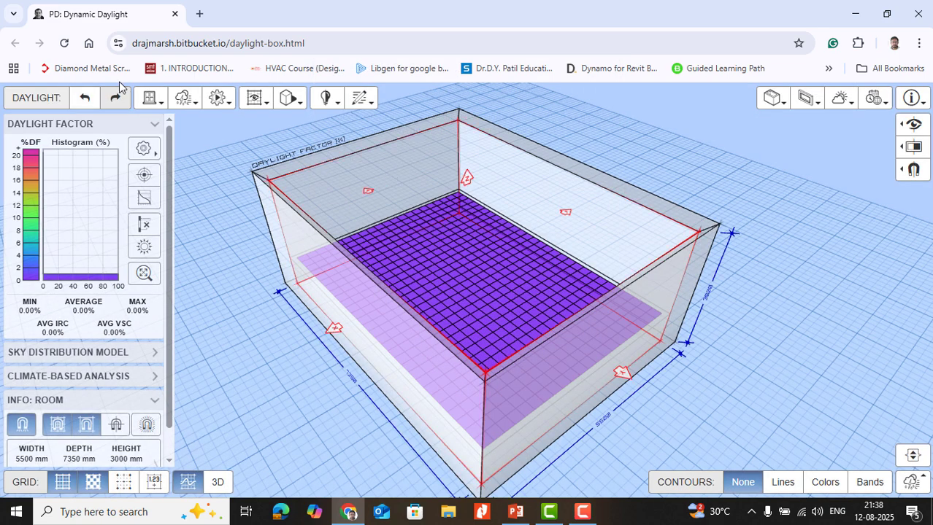
left_click(149, 98)
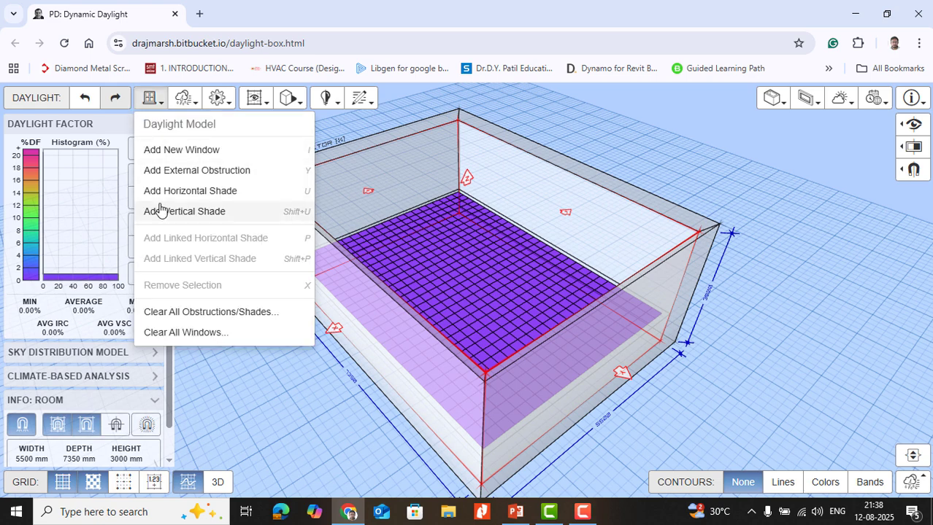
left_click(191, 150)
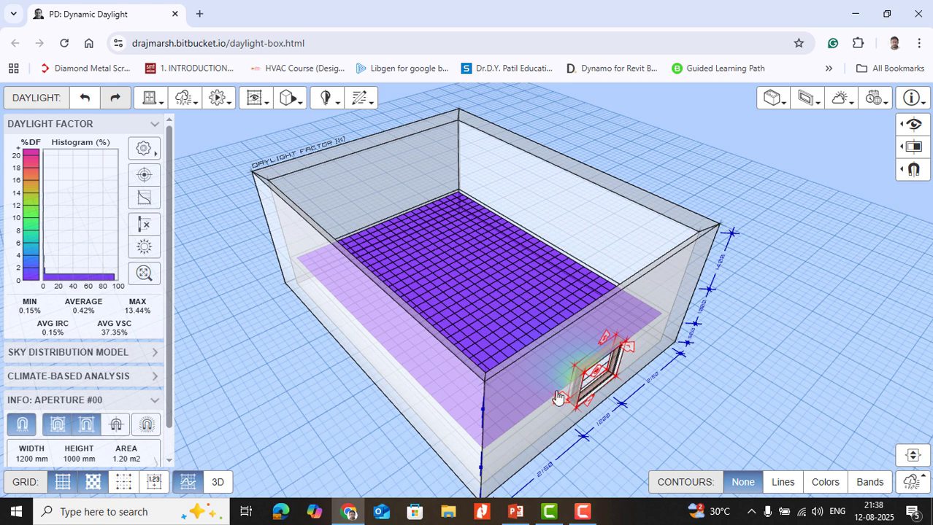
left_click_drag(560, 398, 525, 412)
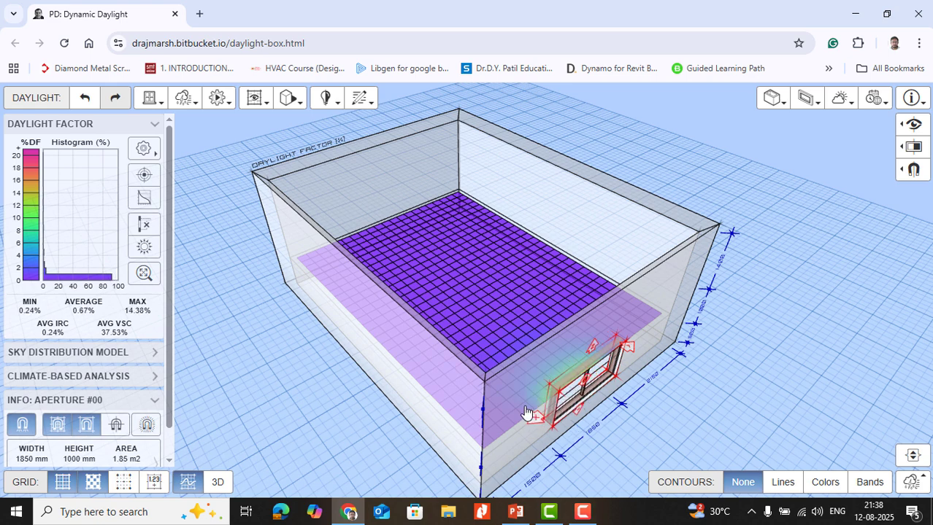
- Undo the latest window edits, back to the model before the 850 mm wide window was added
left_click(83, 99)
left_click(84, 100)
left_click(83, 100)
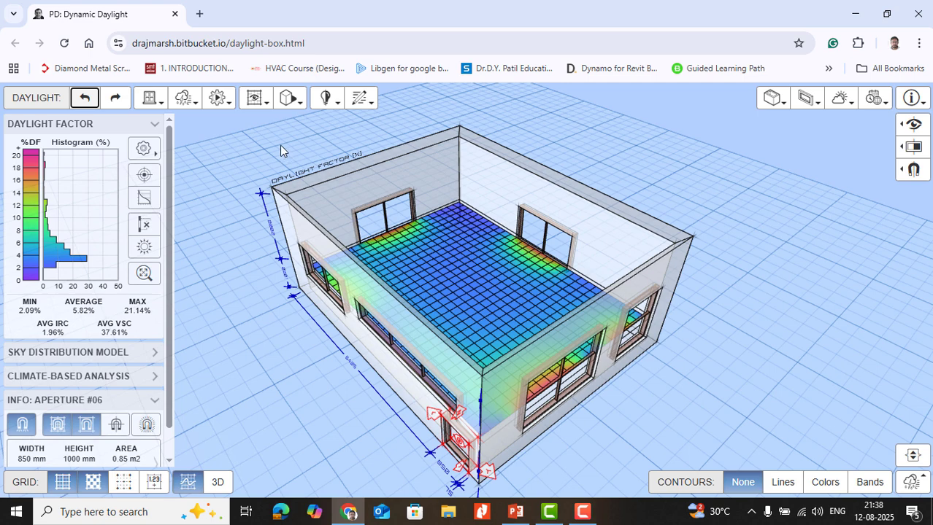
left_click(83, 99)
left_click(84, 101)
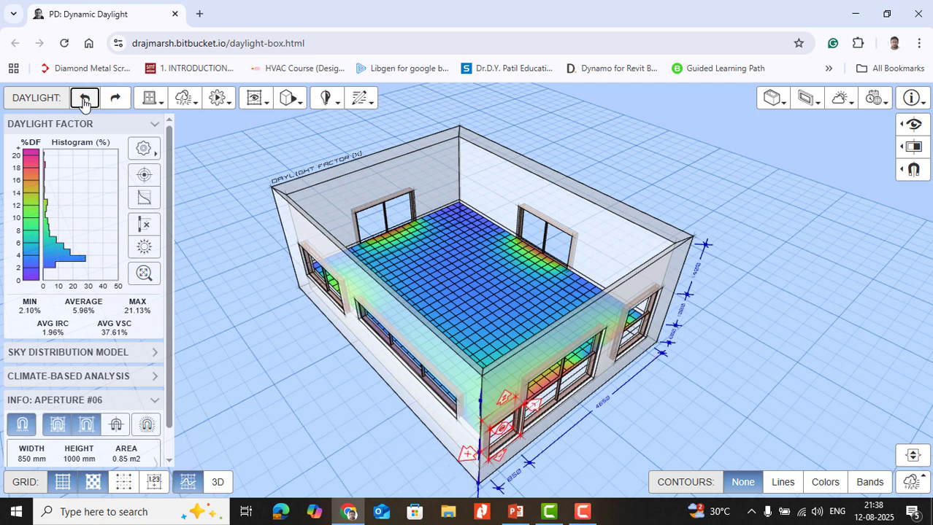
left_click(83, 102)
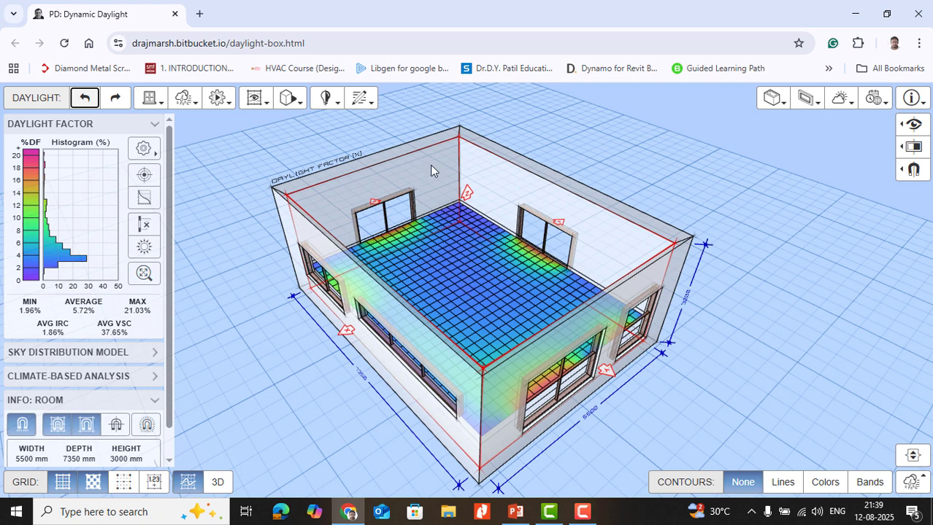
- Add an external obstruction, place it outside the far long wall, and raise its height to 4200 mm
left_click(152, 98)
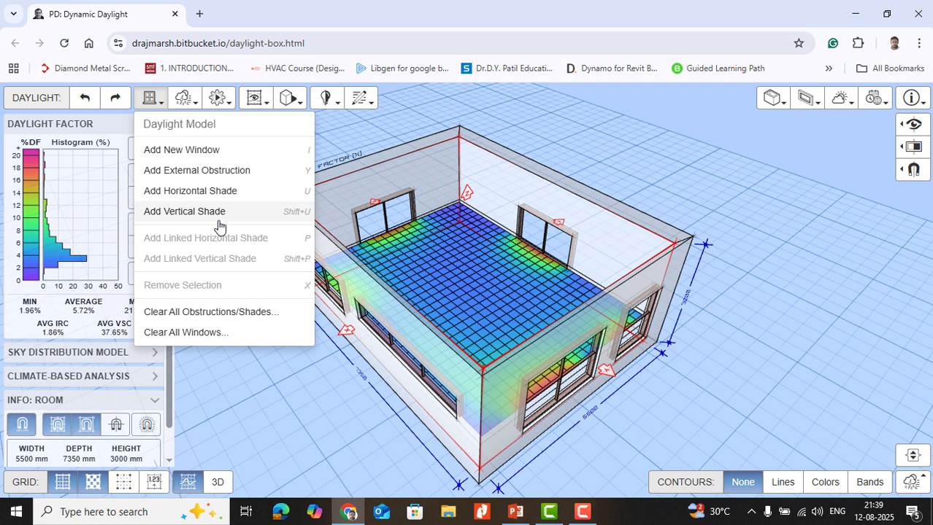
left_click(216, 171)
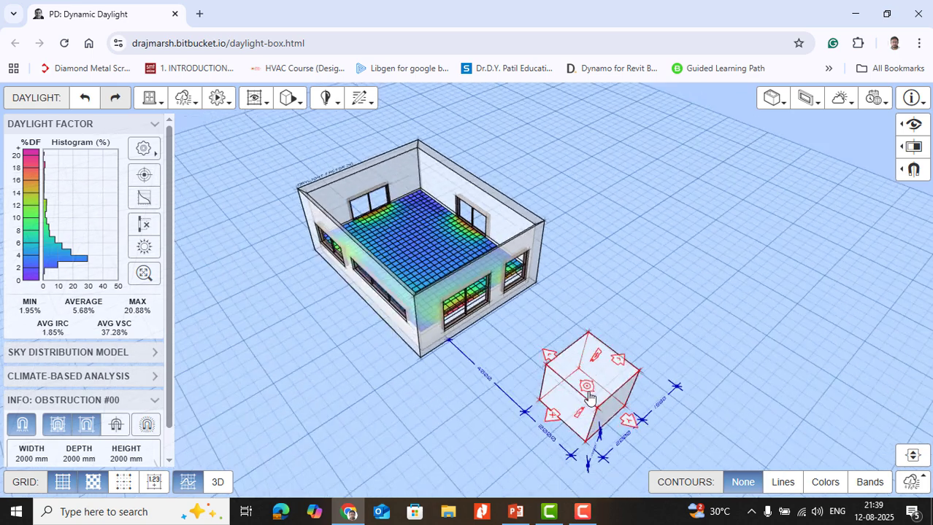
left_click_drag(586, 390, 588, 185)
left_click_drag(592, 201, 537, 173)
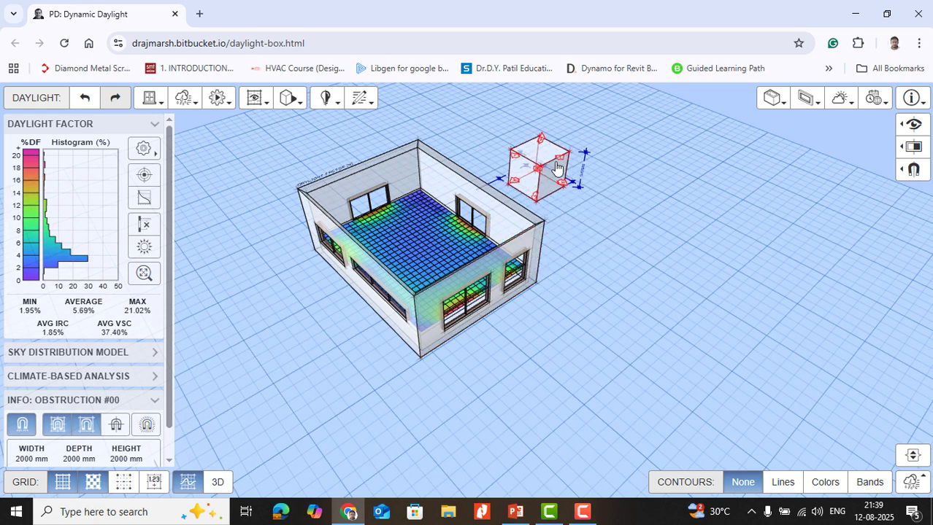
left_click_drag(543, 139, 545, 93)
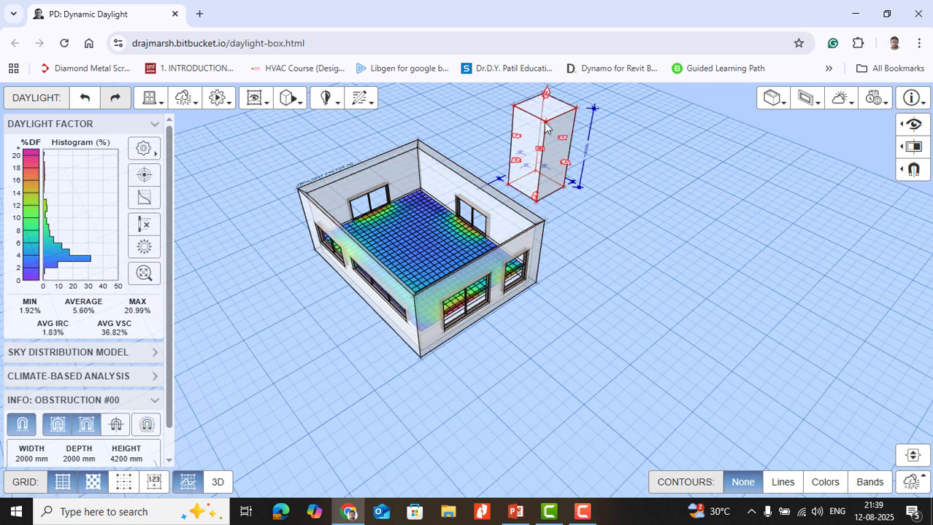
left_click(540, 361)
- Add a second external obstruction, move it close in front of the short wall with two windows, and make it taller
left_click(150, 105)
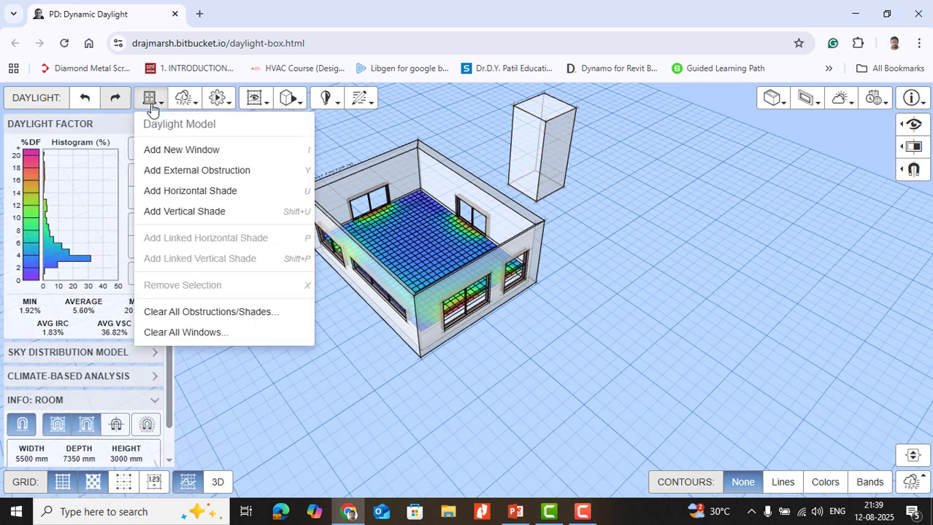
left_click(181, 170)
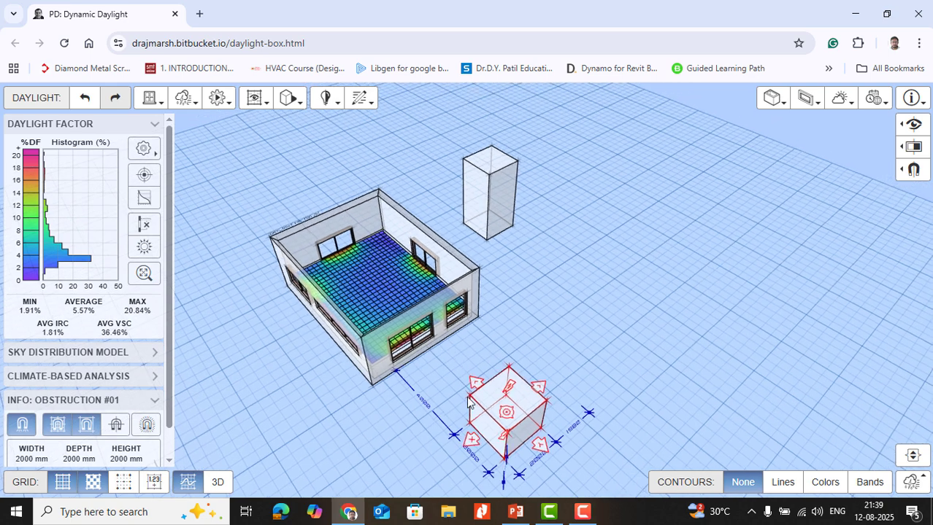
left_click_drag(476, 414, 444, 318)
left_click(481, 382)
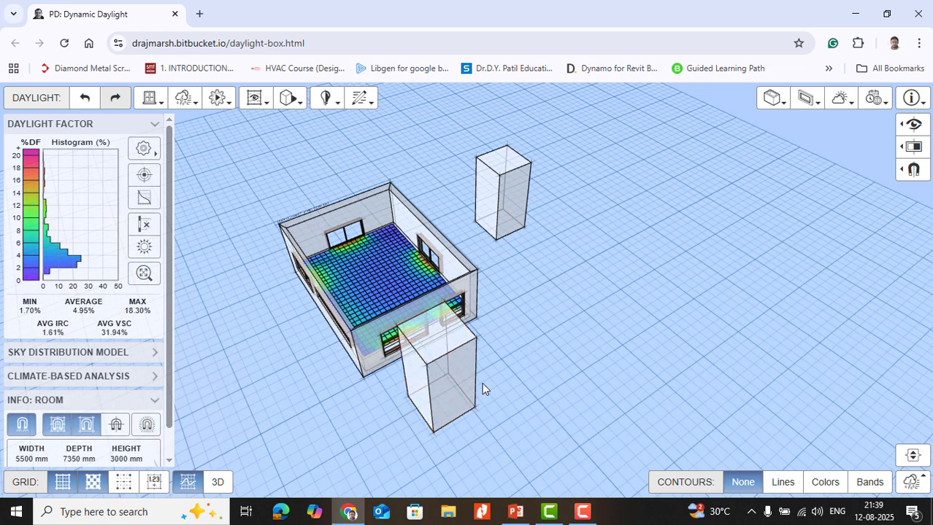
left_click_drag(371, 414, 438, 391)
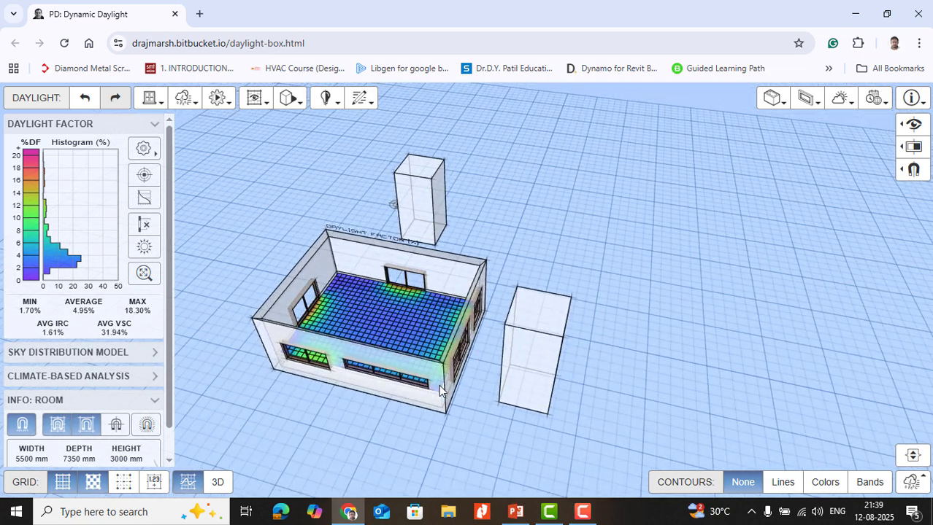
left_click_drag(564, 279, 272, 316)
scroll(349, 273, "up", 3)
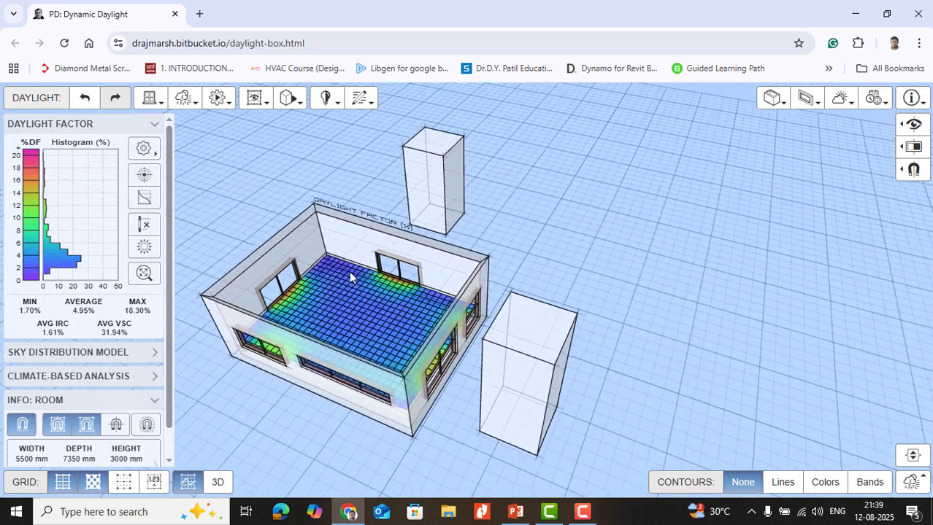
left_click_drag(573, 254, 317, 283)
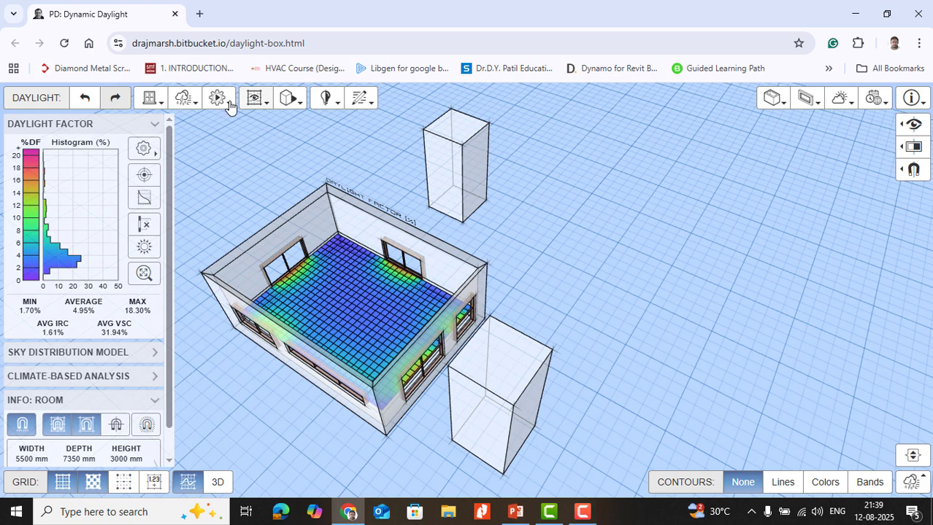
- Add a horizontal shade to the near long wall and resize it to about 470 mm wide and 1703 mm deep over the shorter window
left_click(163, 100)
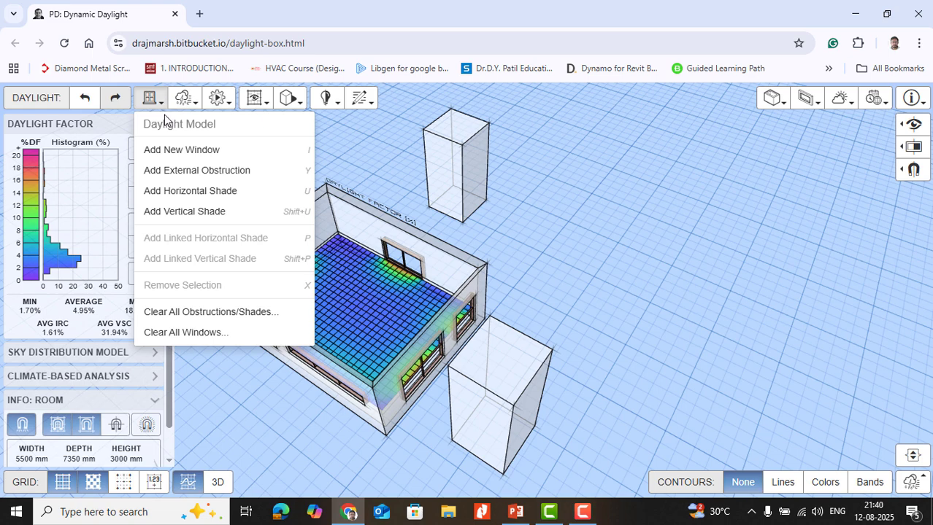
left_click(195, 191)
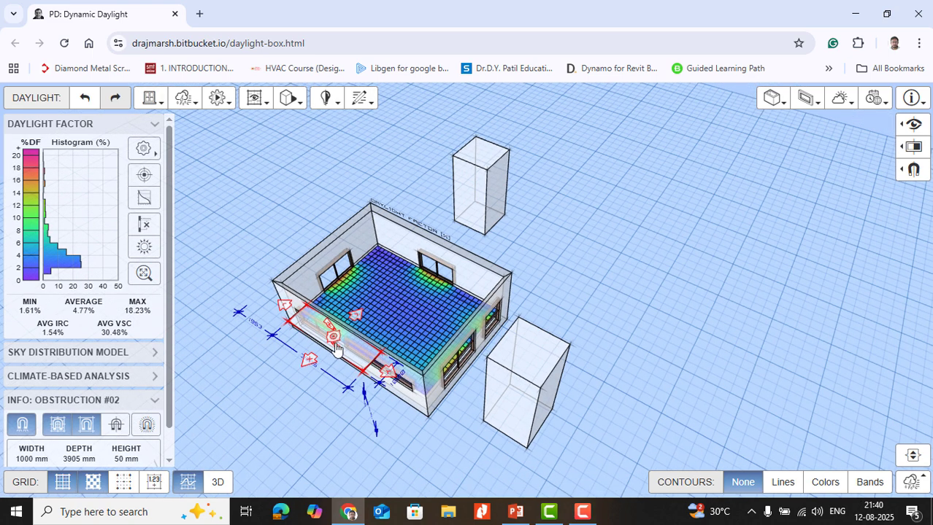
scroll(301, 358, "up", 5)
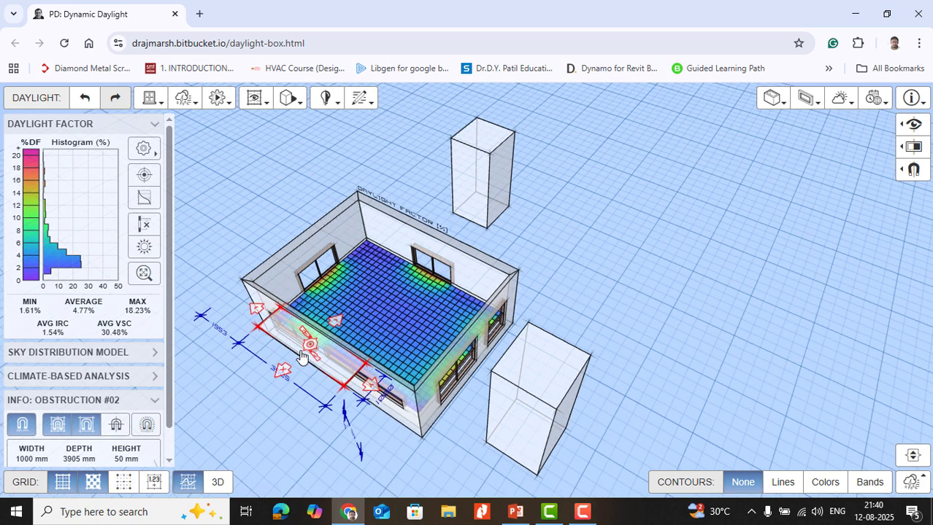
scroll(236, 355, "up", 2)
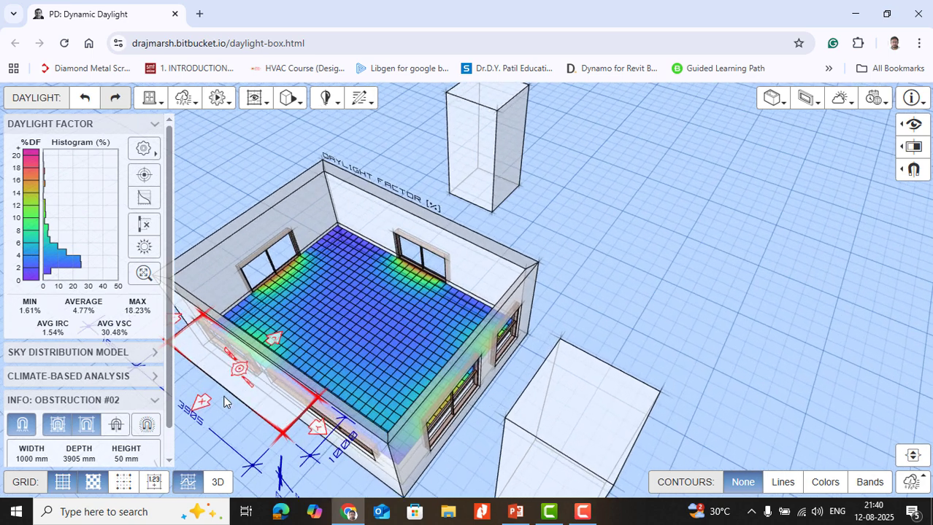
left_click_drag(221, 397, 228, 394)
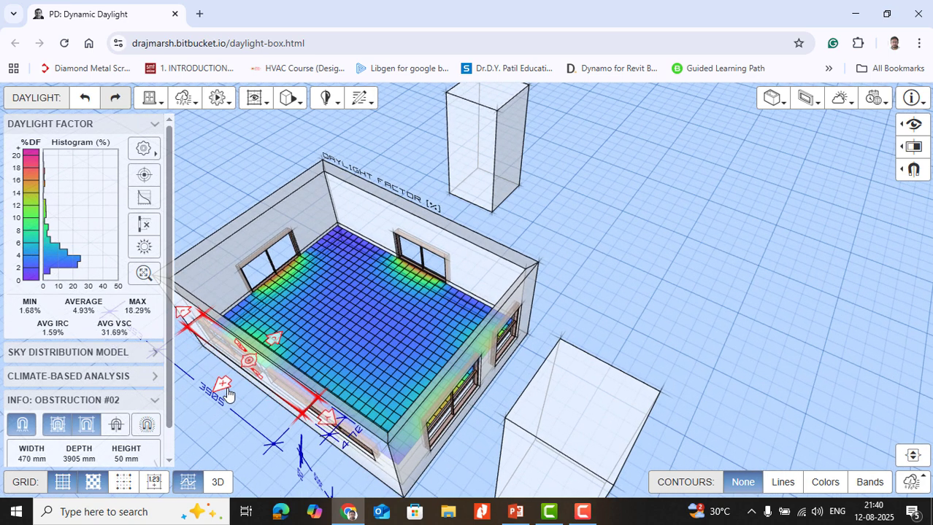
left_click_drag(324, 420, 205, 393)
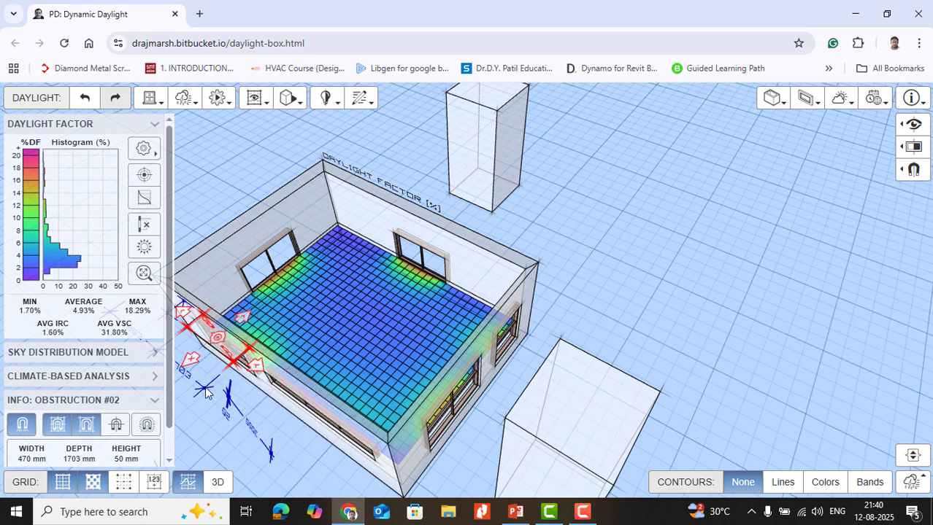
left_click(241, 436)
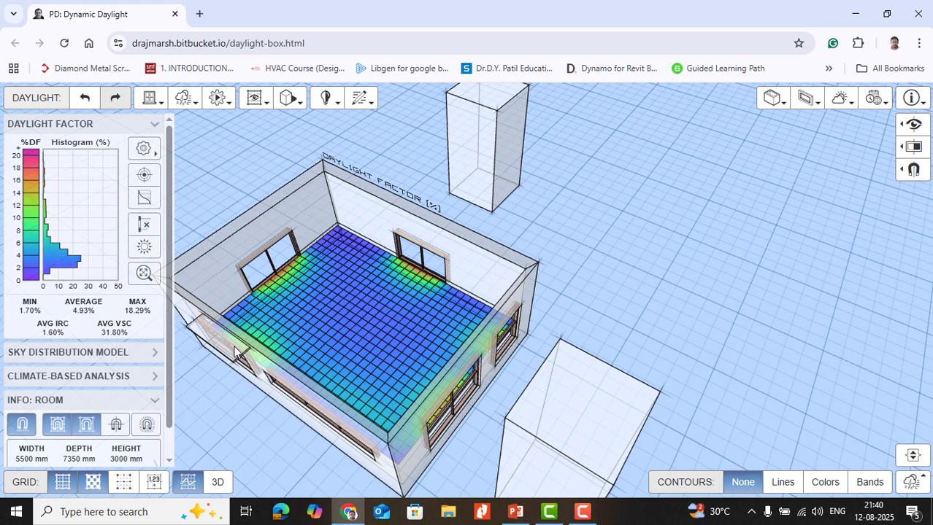
- Add a vertical shade and move it along the near long wall to stand at the longer window
left_click(154, 100)
left_click(175, 211)
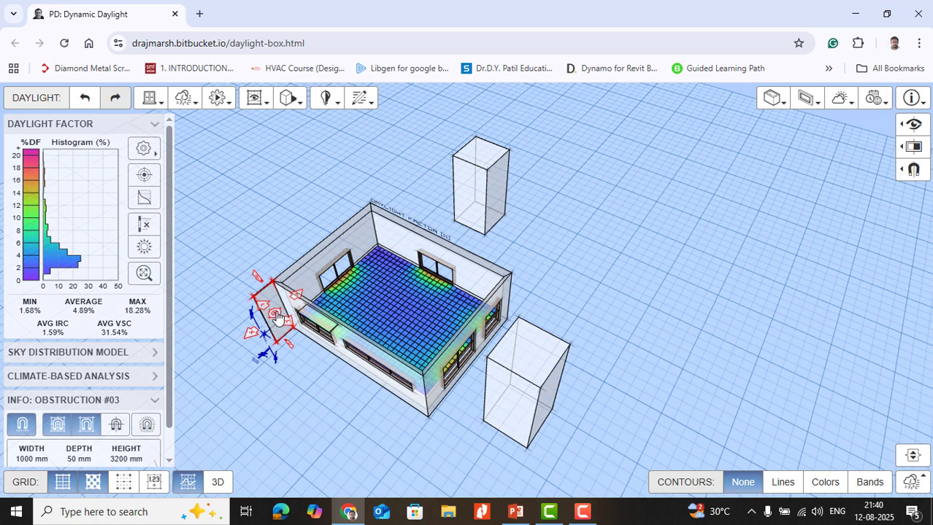
left_click_drag(276, 316, 343, 406)
left_click(229, 468)
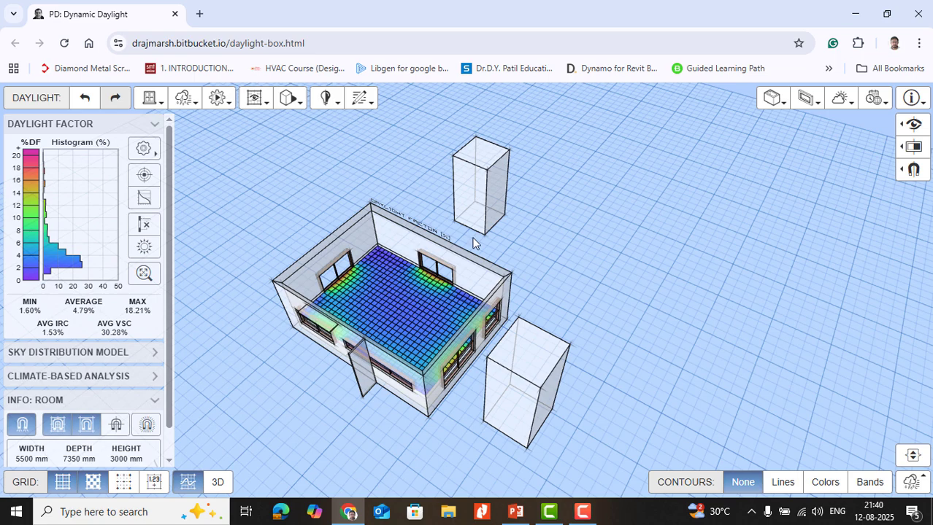
- Set the working plane height of the daylight grid to 505 mm
left_click_drag(203, 240, 437, 315)
scroll(438, 315, "up", 3)
left_click_drag(484, 257, 472, 279)
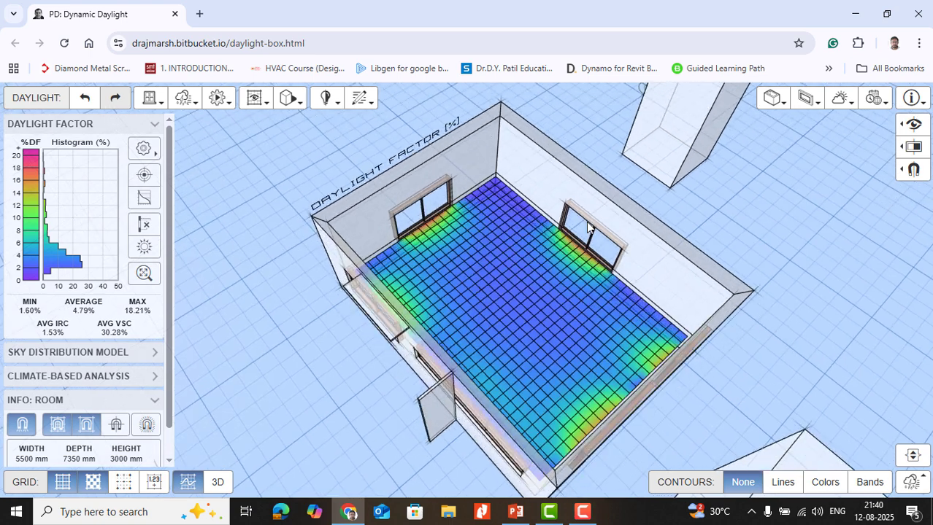
left_click(842, 102)
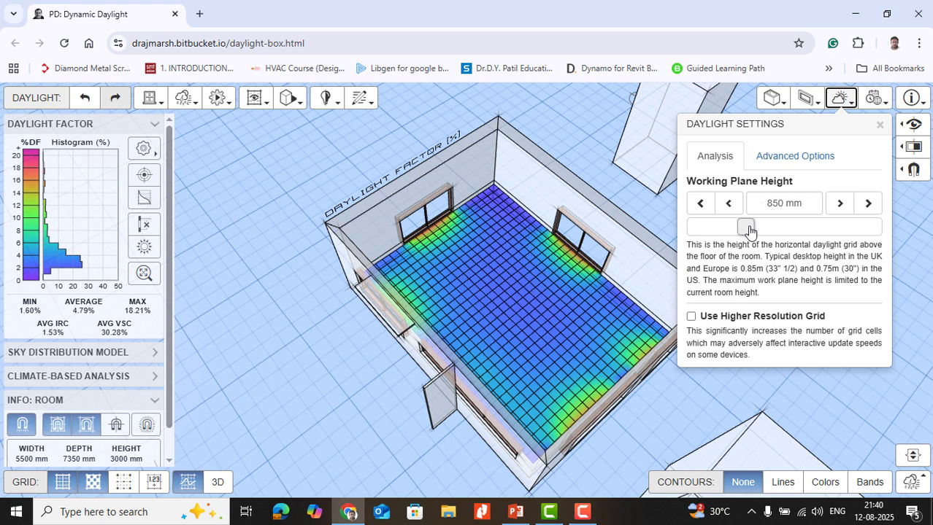
left_click_drag(745, 227, 719, 241)
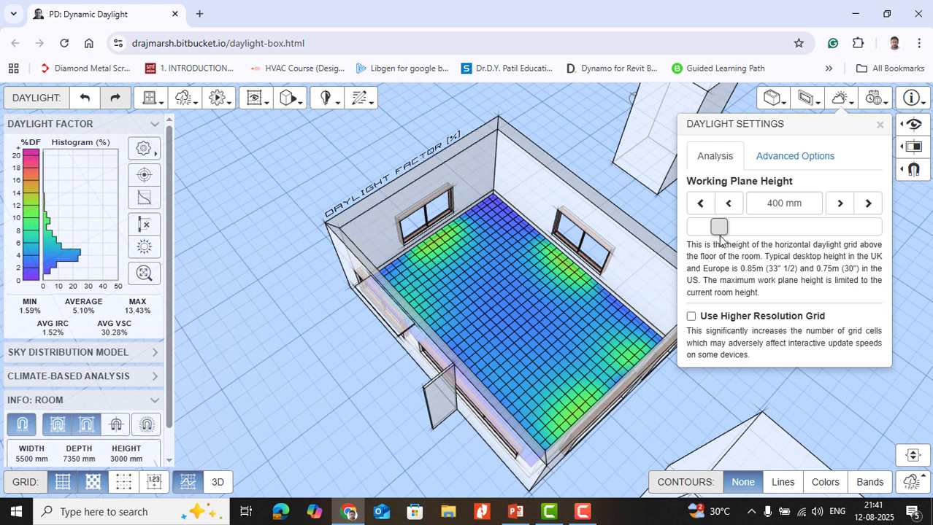
left_click(724, 232)
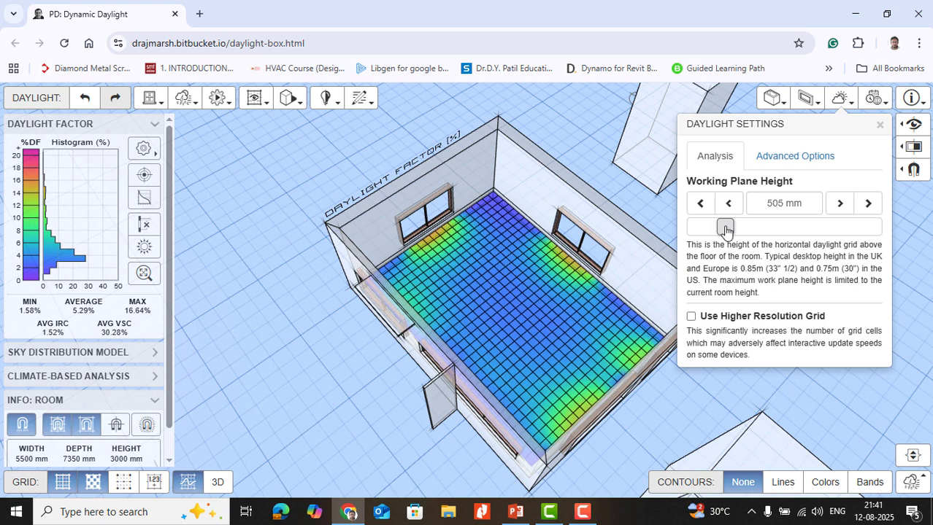
- Try the higher resolution daylight grid, switch it back off, and view the advanced daylight options
left_click(825, 159)
left_click(693, 159)
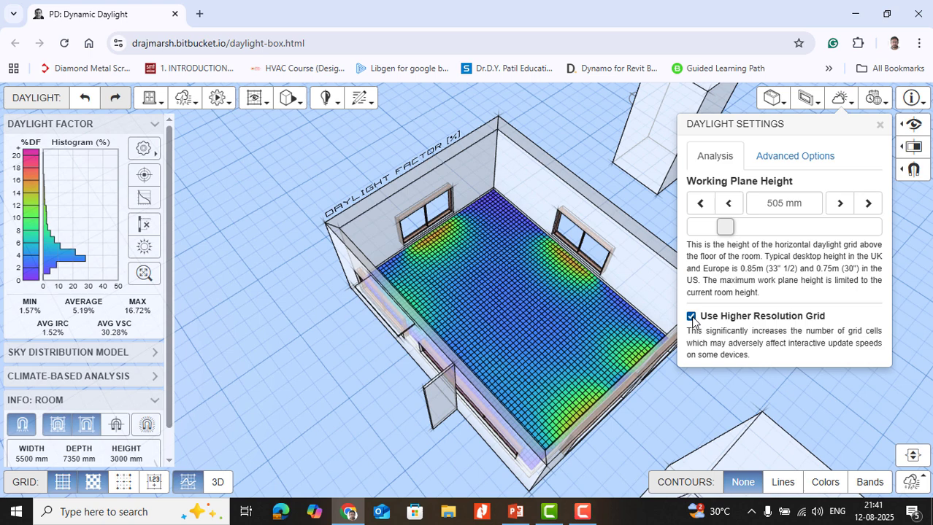
left_click(691, 317)
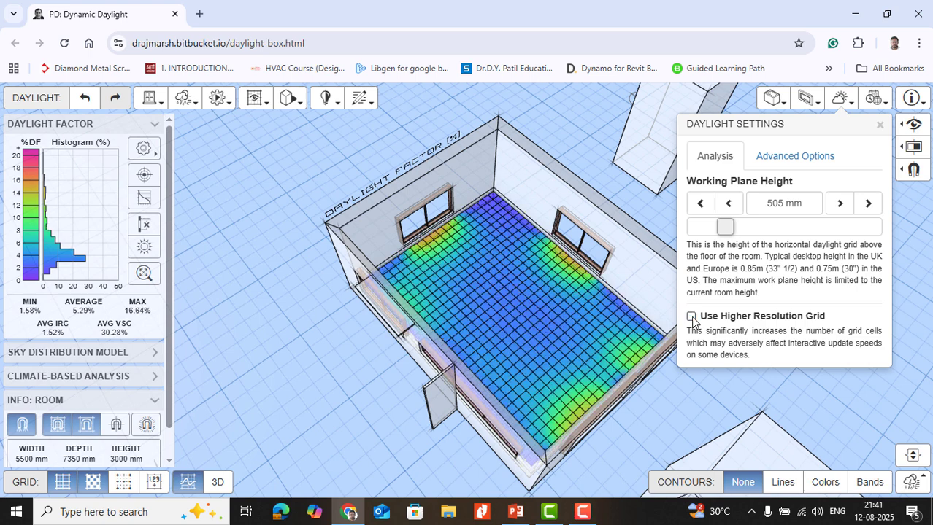
left_click(830, 157)
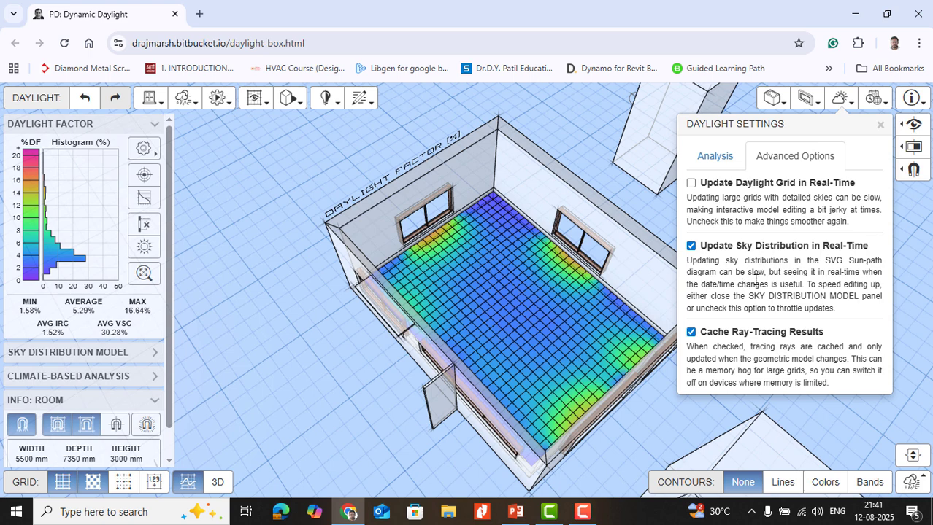
- Check the date and time settings and set the 3D view's field of view to 35.50°
left_click(872, 100)
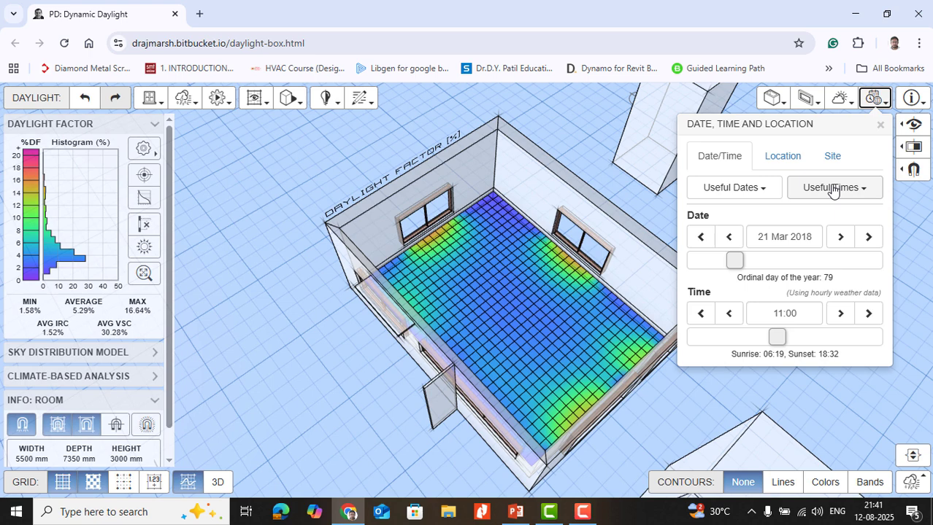
left_click(904, 124)
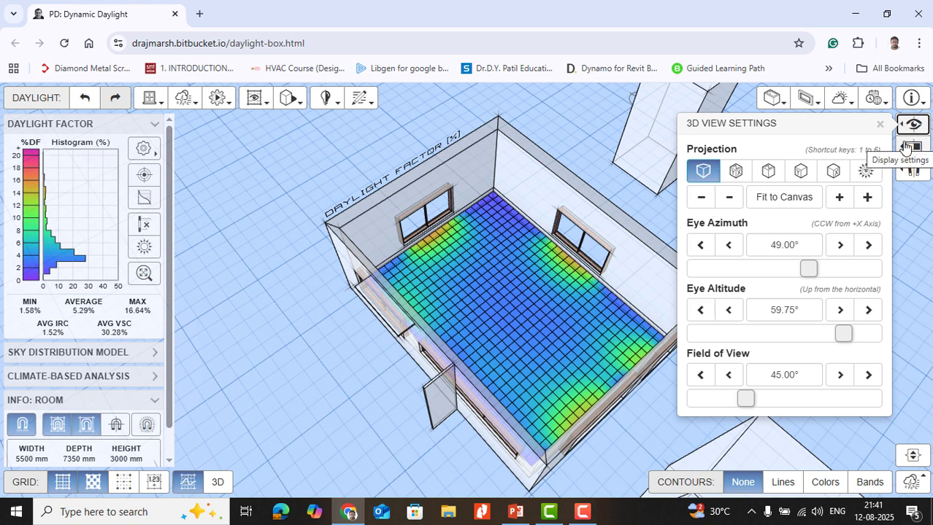
mouse_move(745, 398)
left_mouse_down()
mouse_move(797, 403)
mouse_move(727, 406)
mouse_move(735, 406)
left_mouse_up()
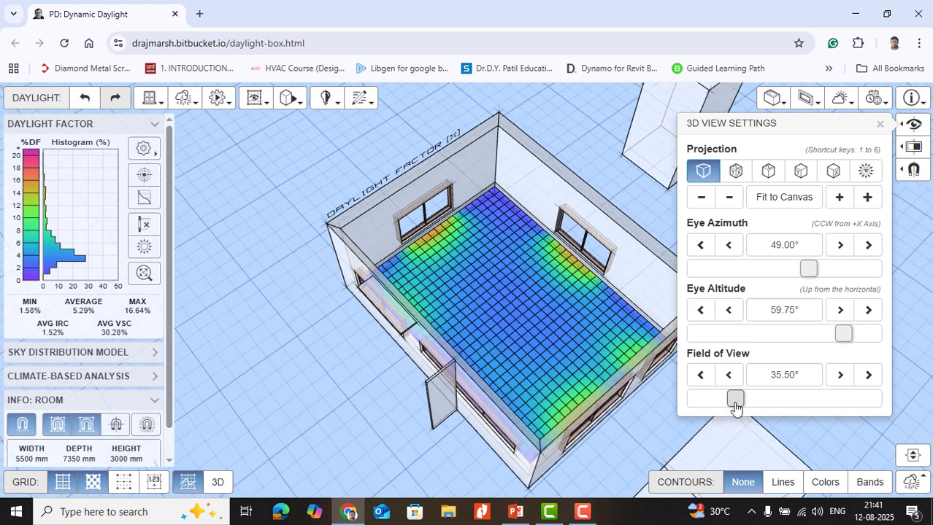
- Review the model, shading and general display settings, as well as the snap settings and the displayed dimension units
left_click(904, 147)
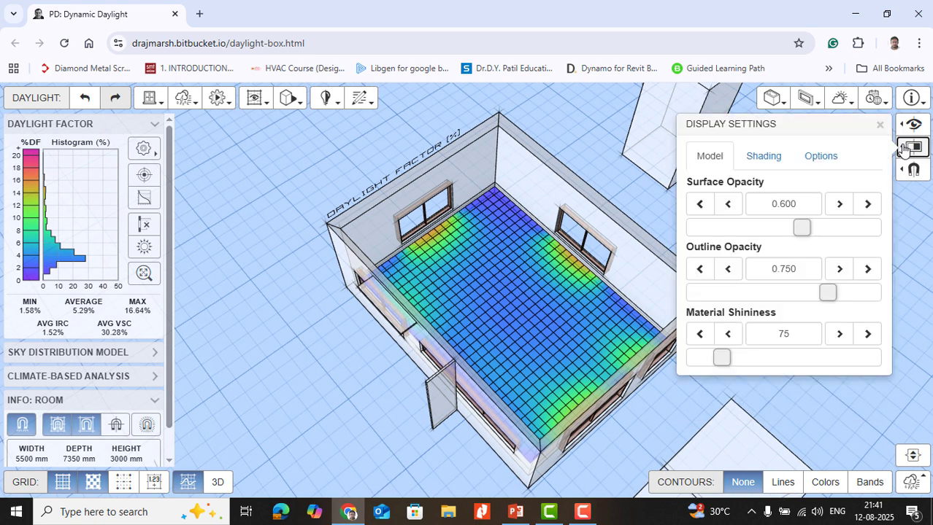
left_click(775, 161)
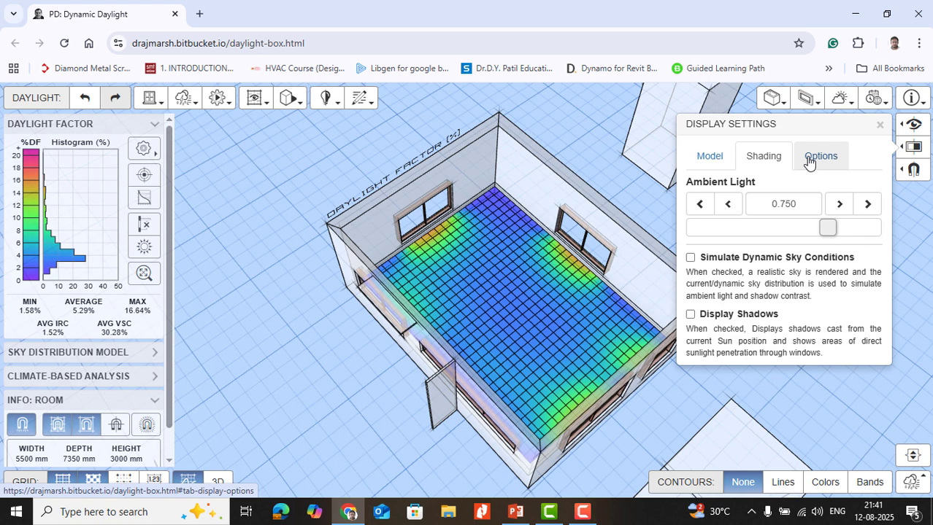
left_click(808, 160)
left_click(901, 169)
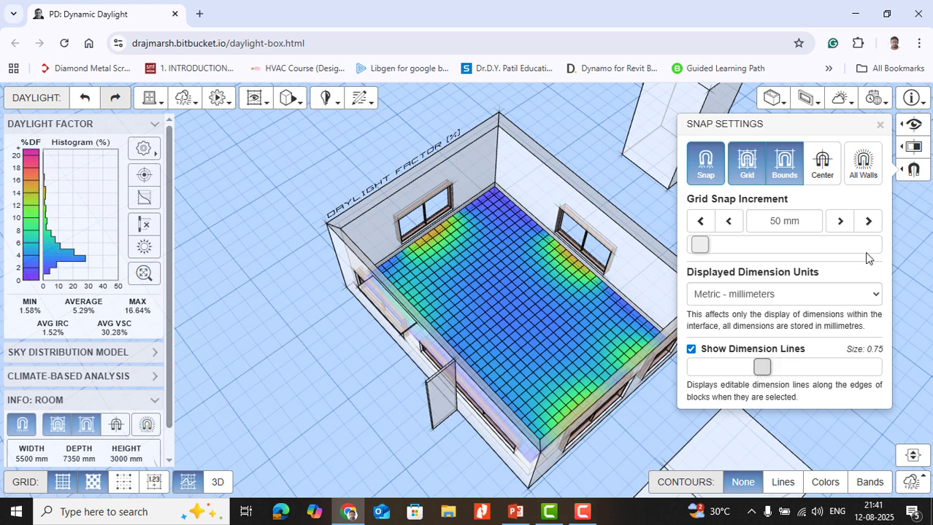
left_click(827, 297)
left_click(827, 297)
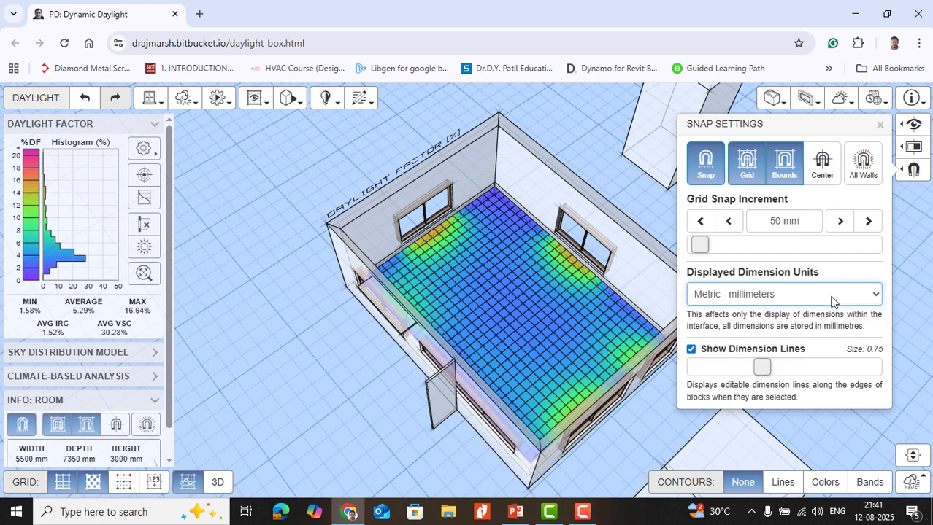
left_click(909, 271)
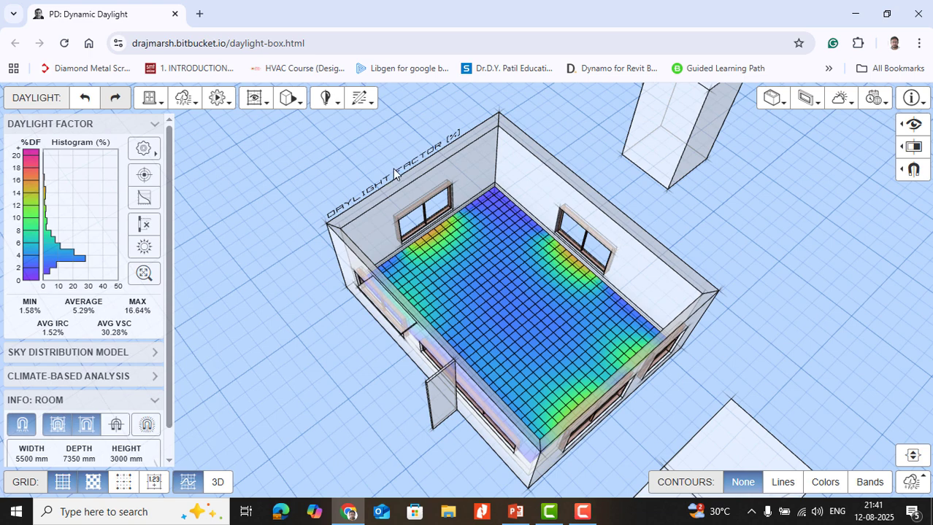
- Load the weather file IND_GJ_Bhuj.426340_TMYx.2007-2021.epw
left_click(195, 105)
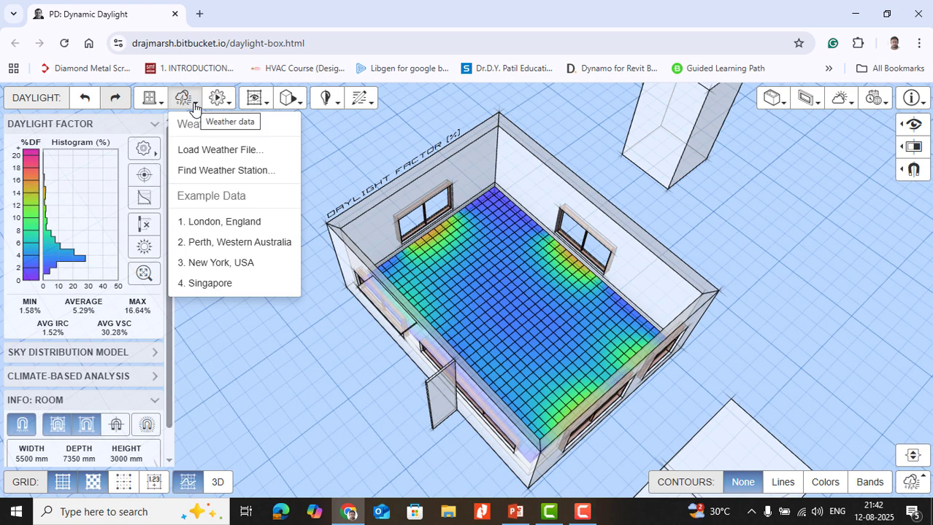
left_click(202, 151)
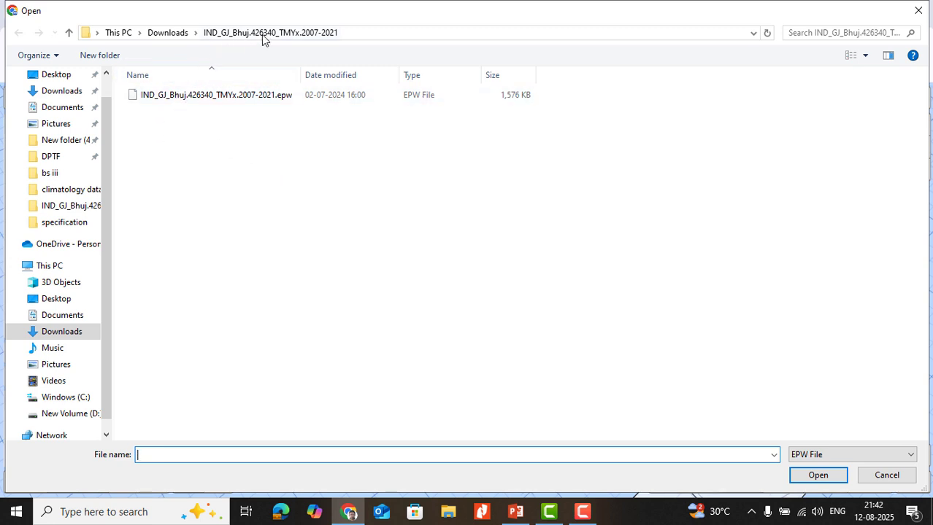
left_click(204, 96)
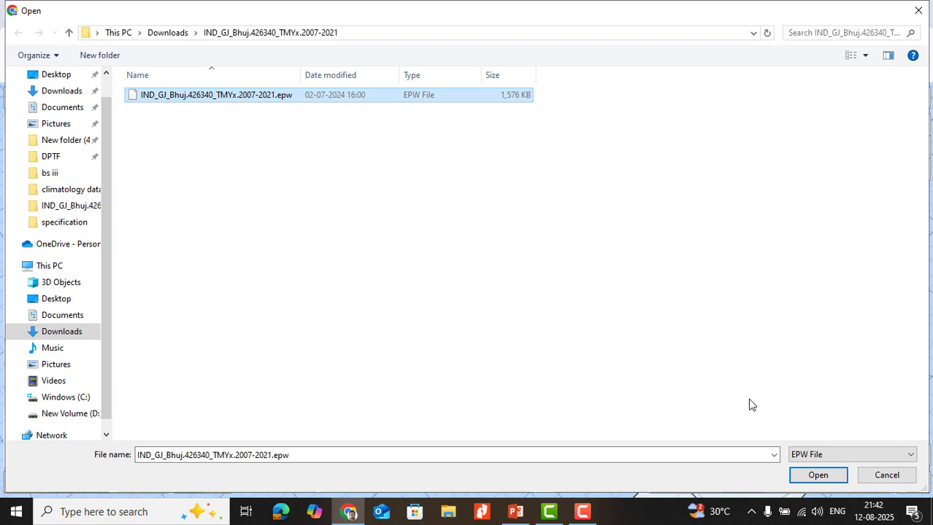
left_click(807, 475)
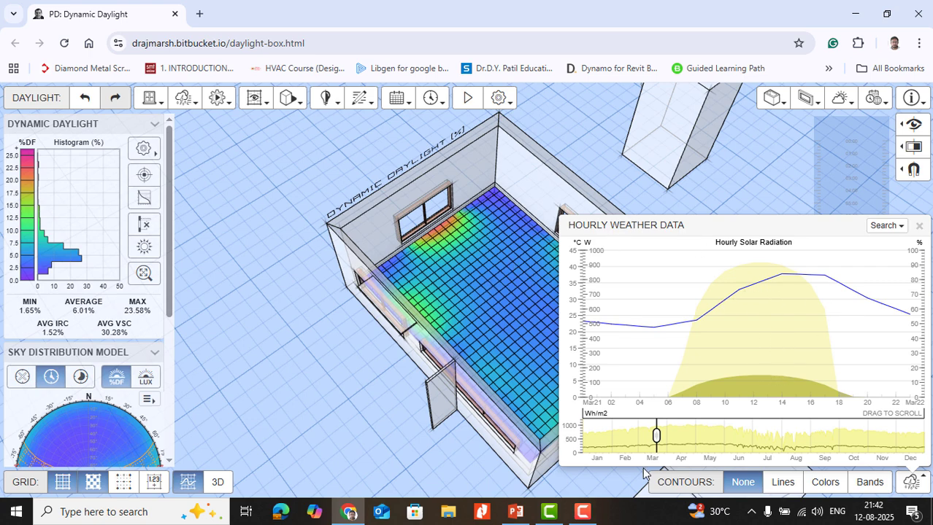
- Set the date in the hourly weather data to 24 Aug and close the weather chart
left_click_drag(657, 437, 699, 435)
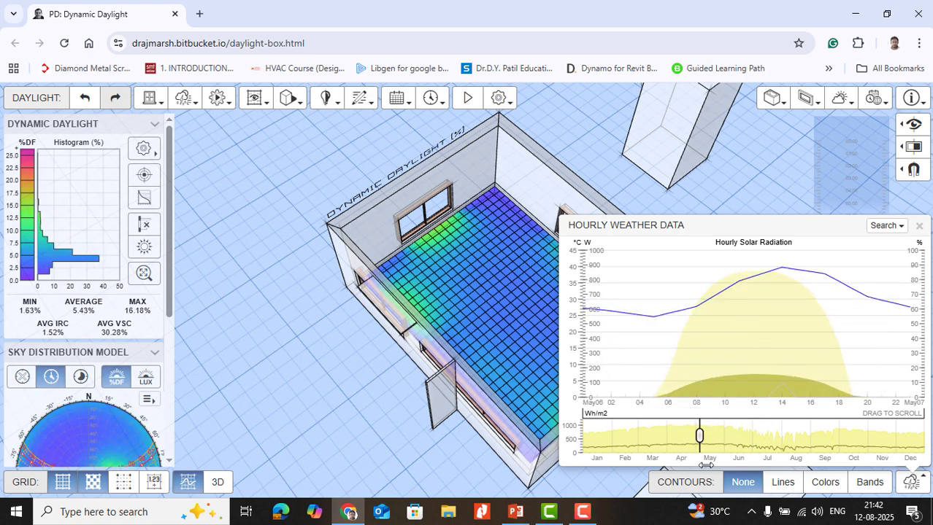
left_click_drag(699, 436, 805, 451)
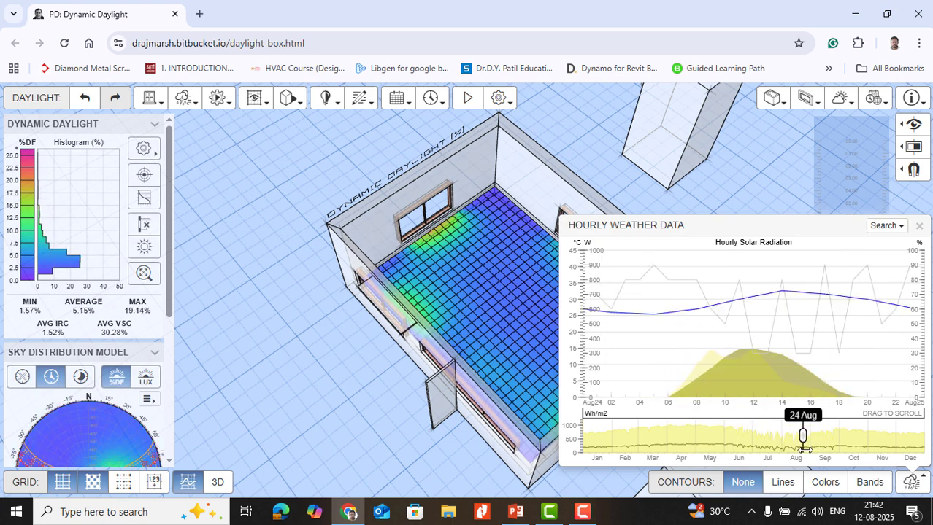
left_click(919, 225)
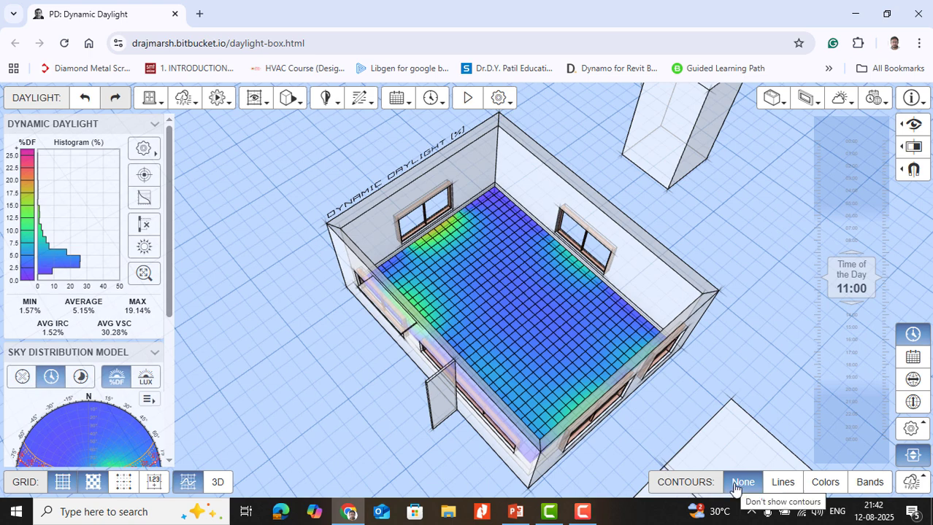
- Compare the Lines, Colors and Bands contour displays on the daylight grid and keep Colors
left_click(780, 486)
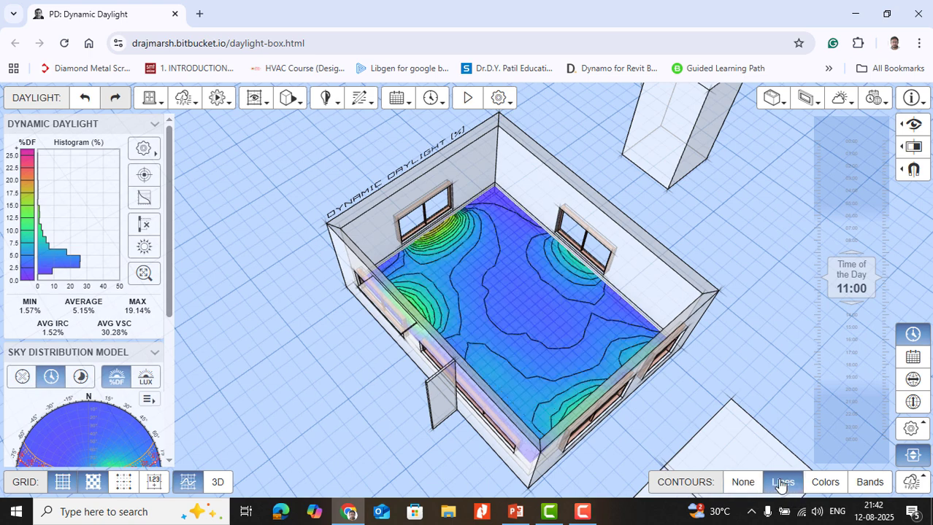
left_click(822, 486)
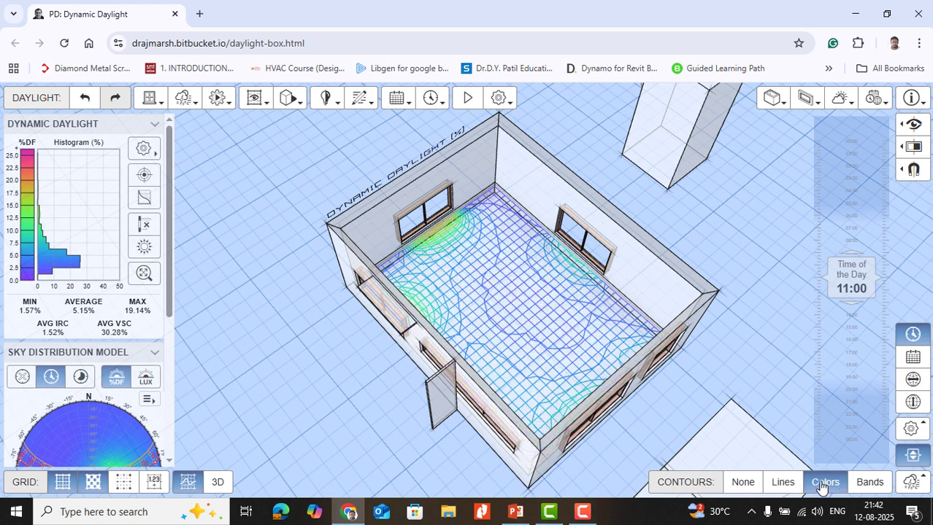
left_click(867, 486)
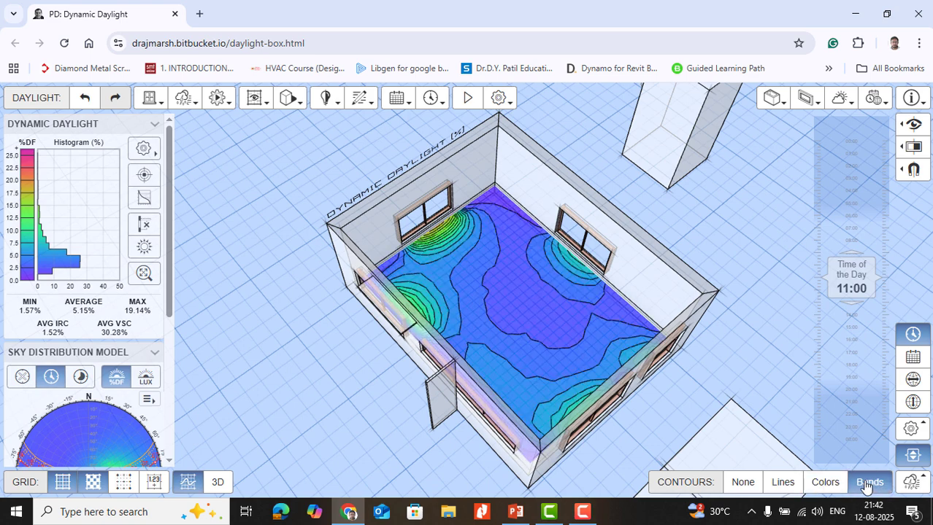
left_click(823, 486)
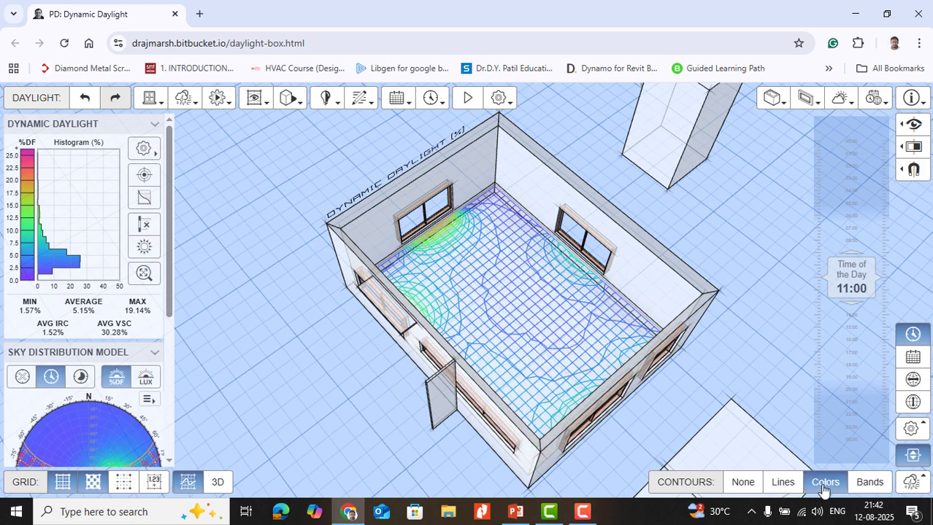
- Set the contour display to Lines and preview the daylight grid with its shaded cells, points and values switched on and off
left_click(784, 488)
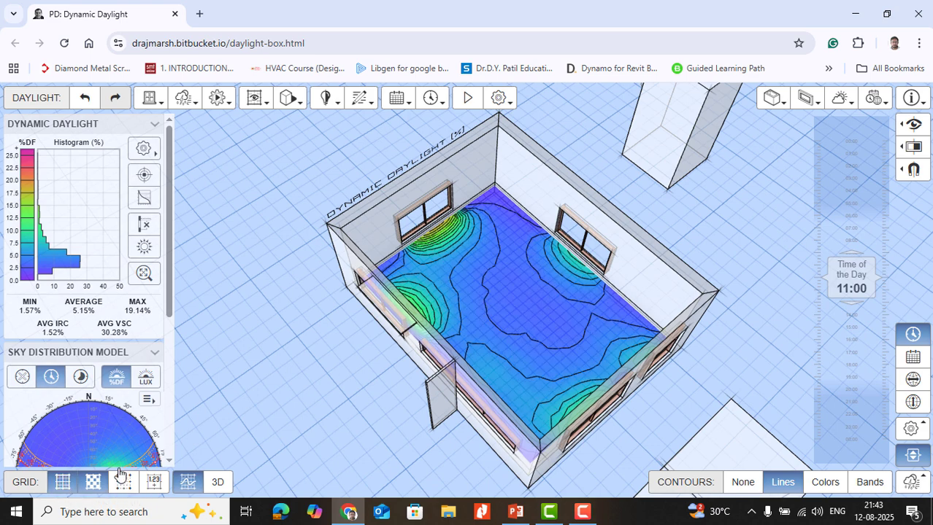
left_click(93, 482)
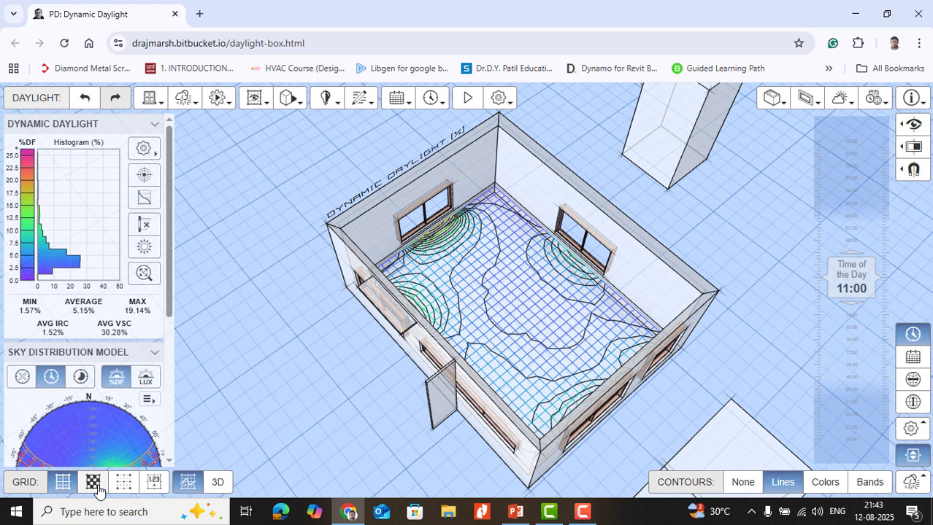
left_click(122, 483)
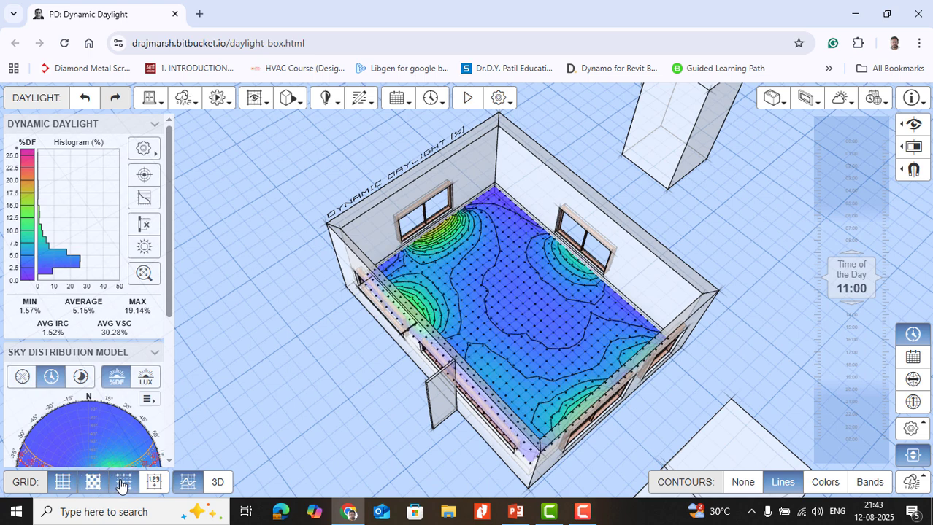
left_click(122, 486)
left_click(152, 485)
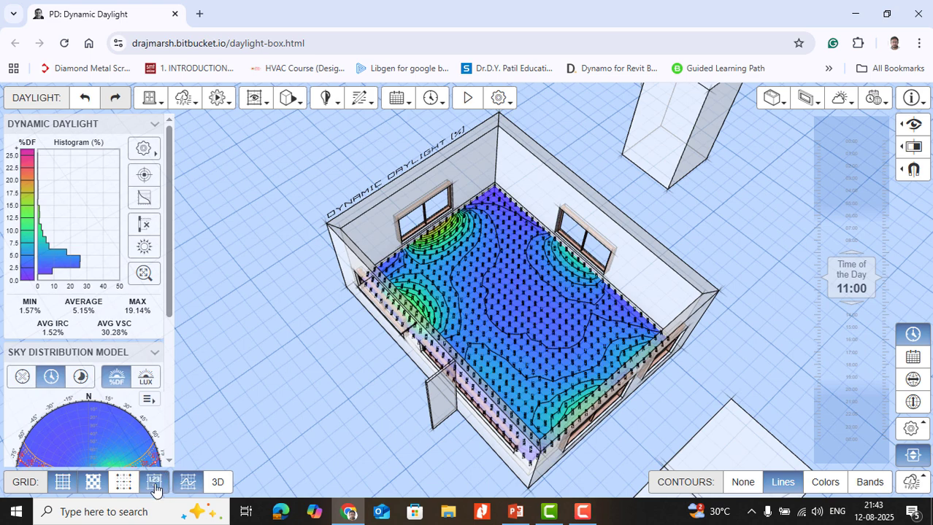
left_click(152, 485)
- Compare the stepped and smoothed grid displays, keep the smoothed one, and show the daylight results as a 3D surface
left_click(187, 485)
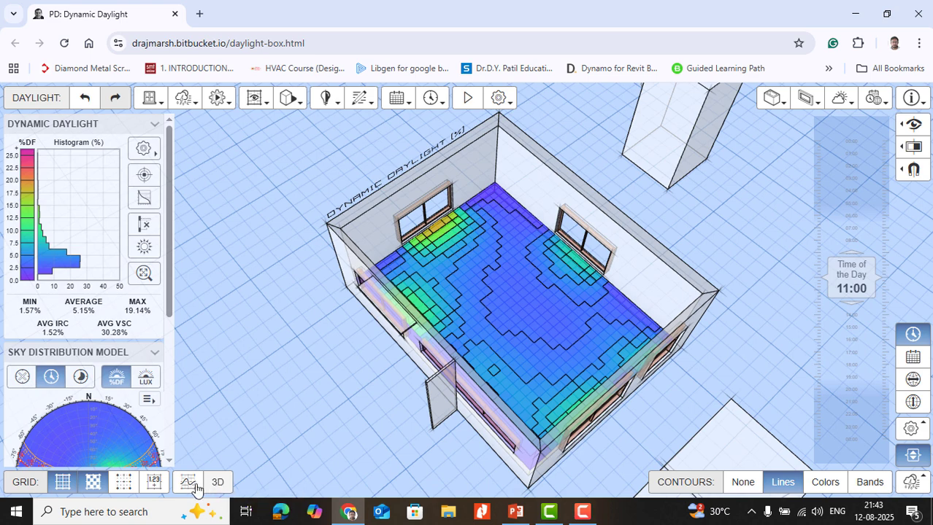
left_click(196, 488)
left_click(217, 484)
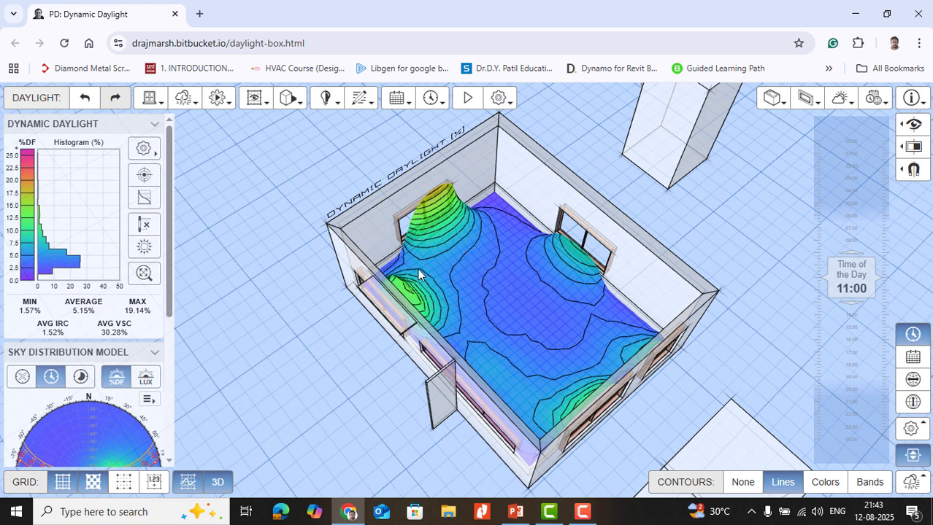
- Calculate the Standard Daylight Autonomy (DA) with a daylight threshold of 1350 Lux
left_click(220, 100)
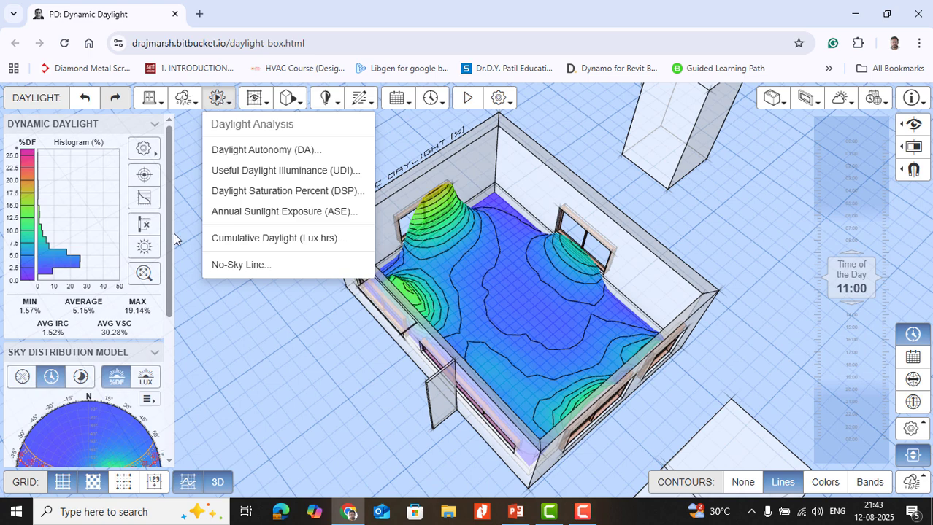
left_click_drag(174, 281, 162, 374)
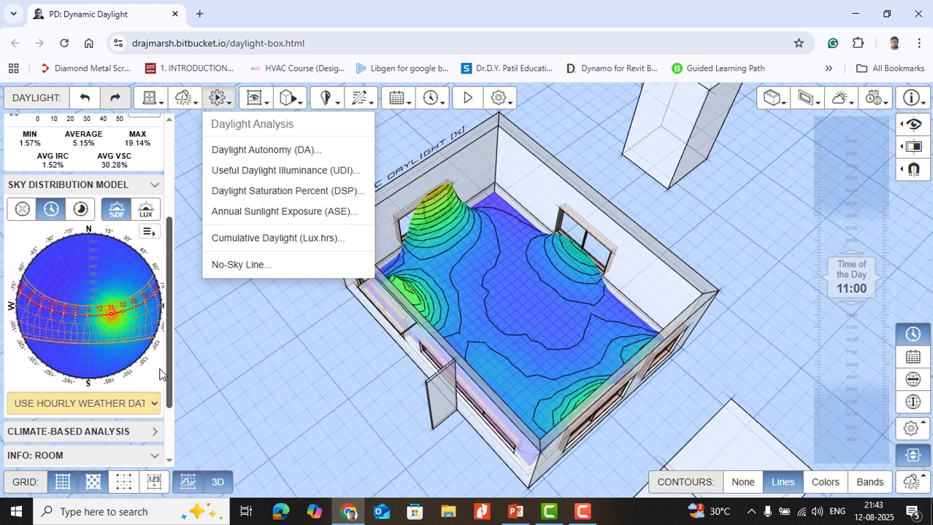
scroll(160, 374, "down", 2)
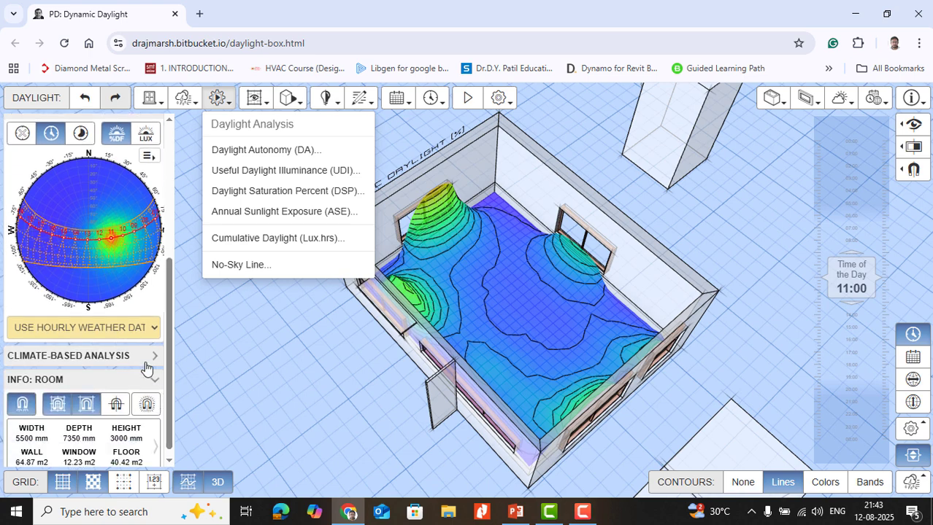
left_click(145, 365)
left_click_drag(165, 353, 168, 408)
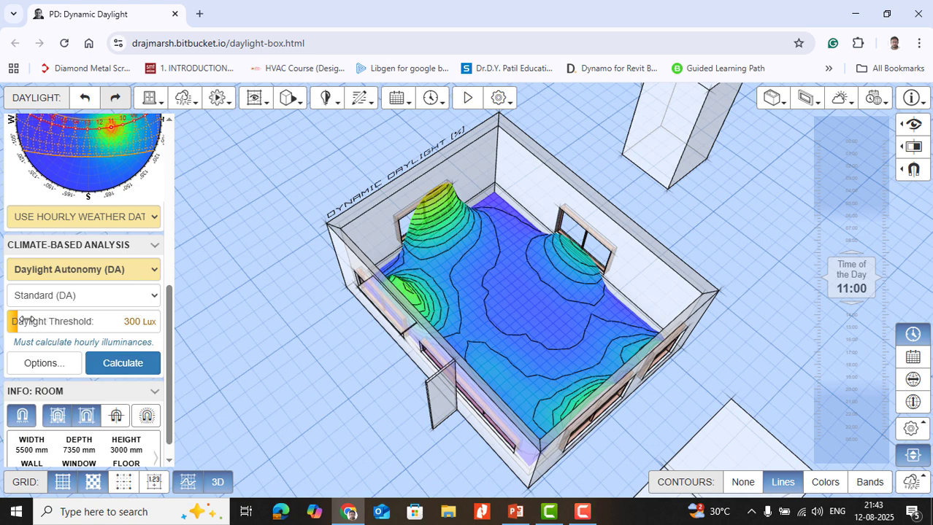
left_click_drag(19, 321, 49, 323)
left_click(49, 324)
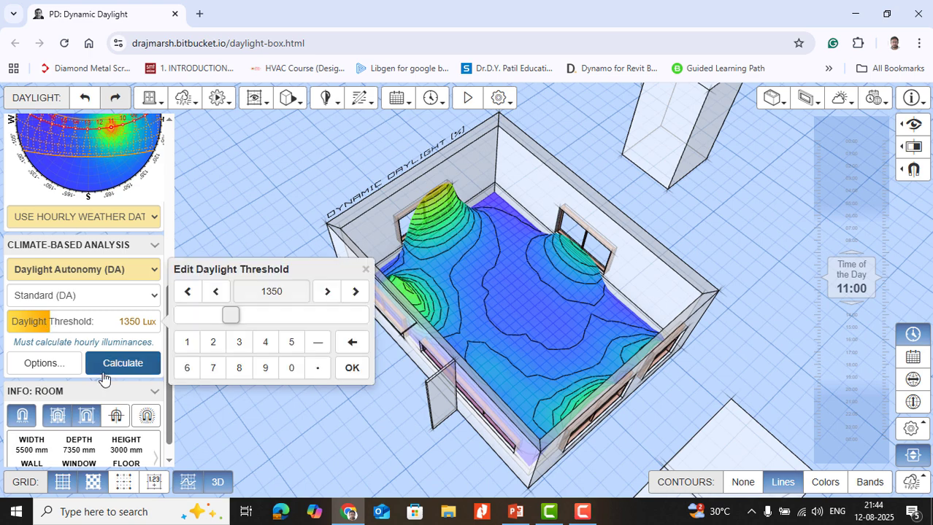
left_click(91, 366)
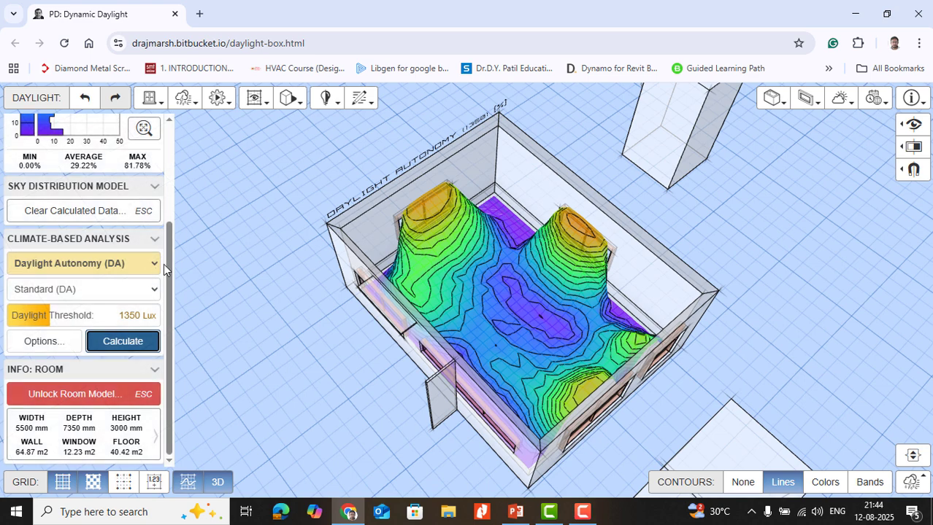
scroll(61, 273, "up", 2)
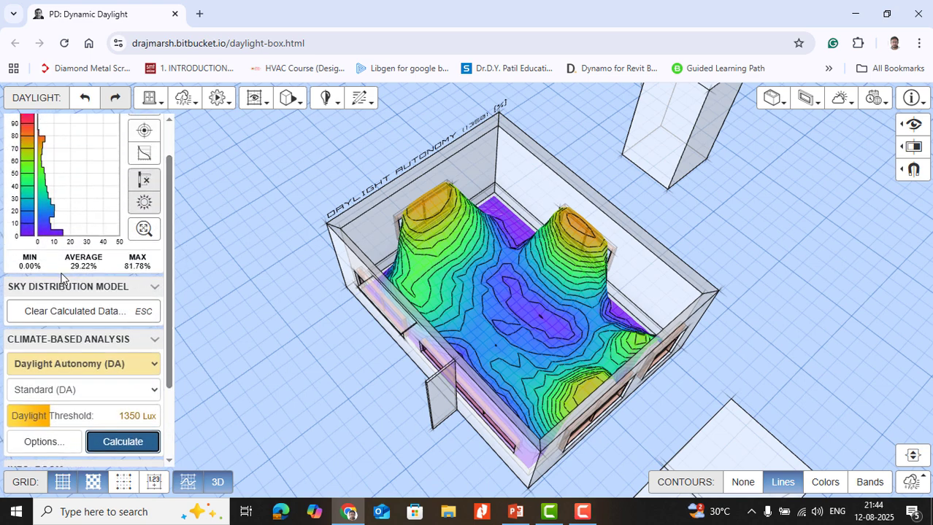
left_click(76, 318)
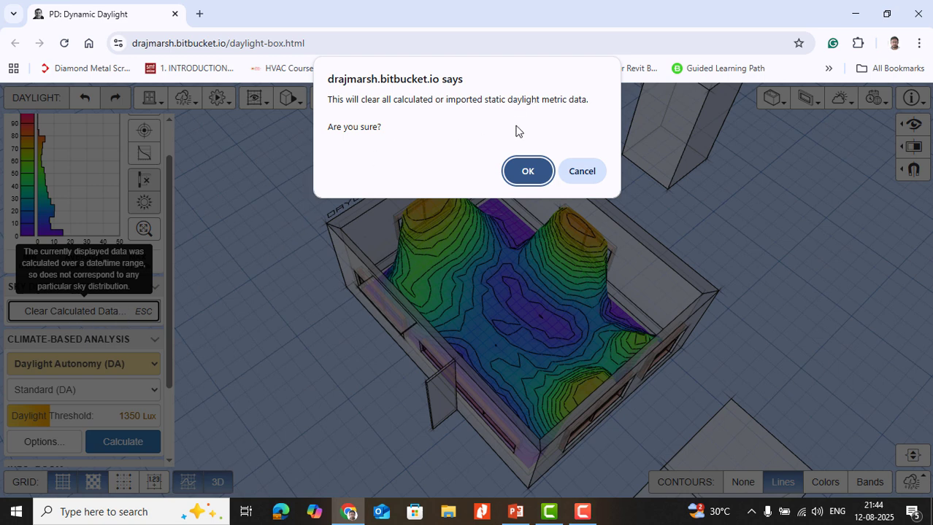
left_click(582, 172)
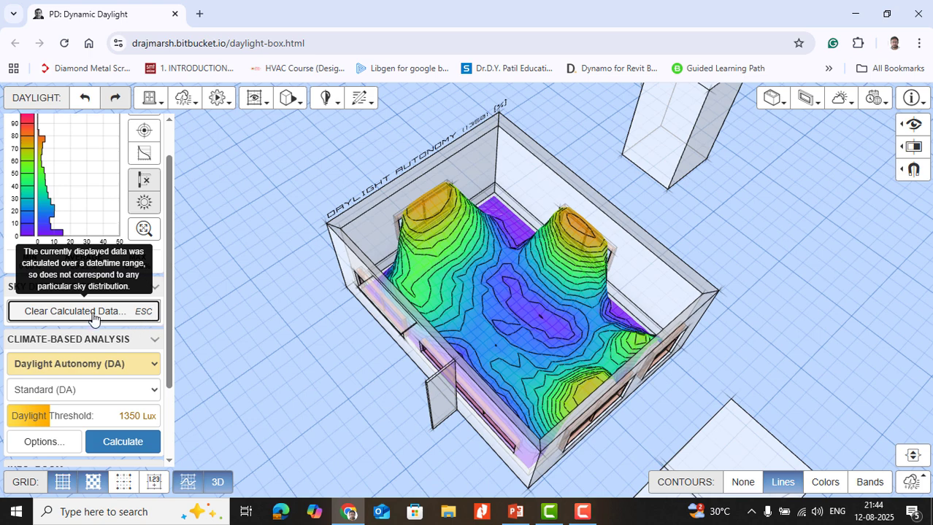
- Collapse the Sky Distribution Model section and review the available climate-based analysis metrics
left_click(140, 291)
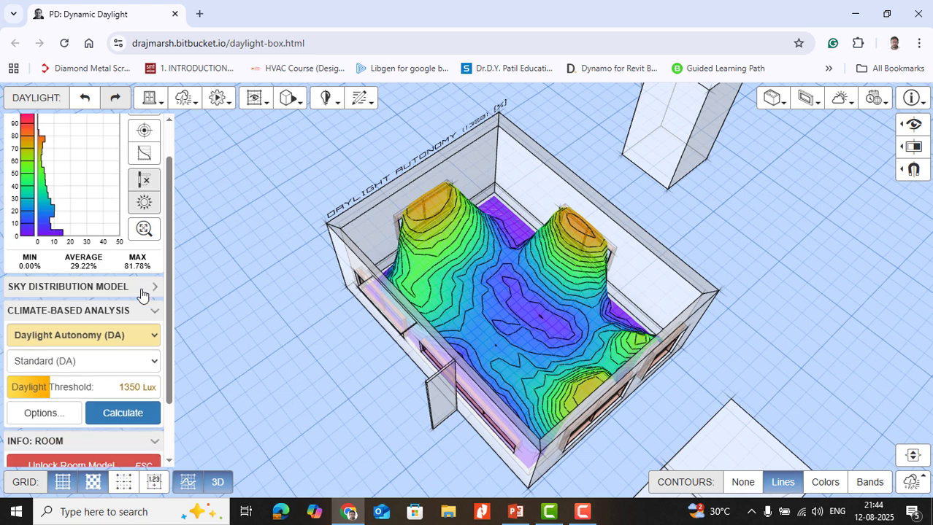
left_click(142, 291)
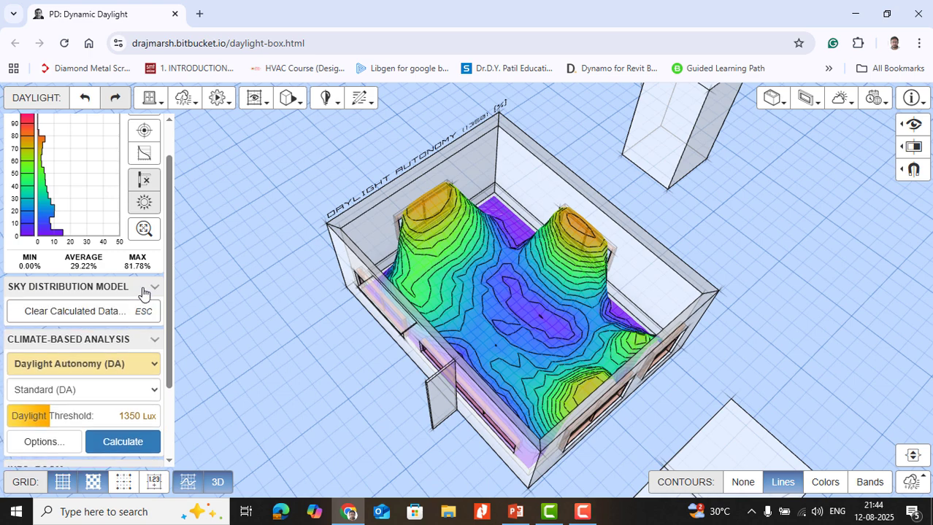
left_click(142, 292)
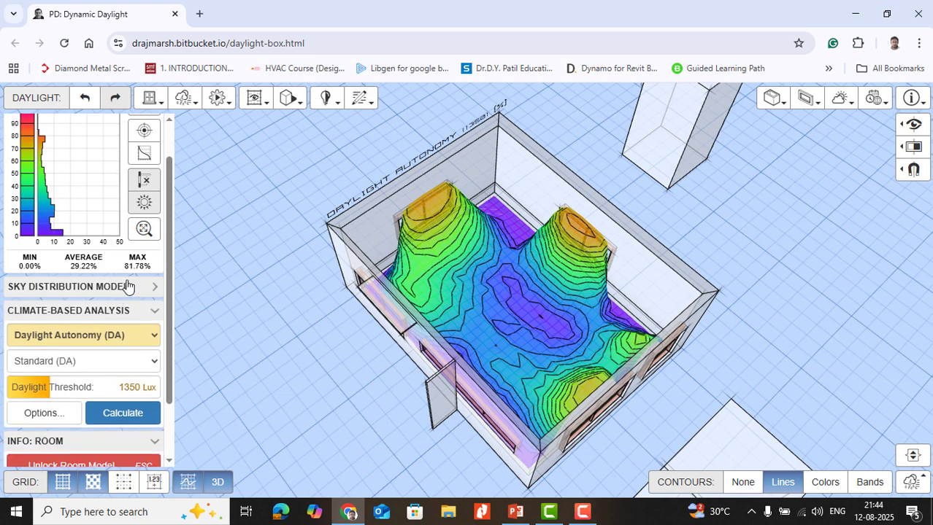
left_click(127, 286)
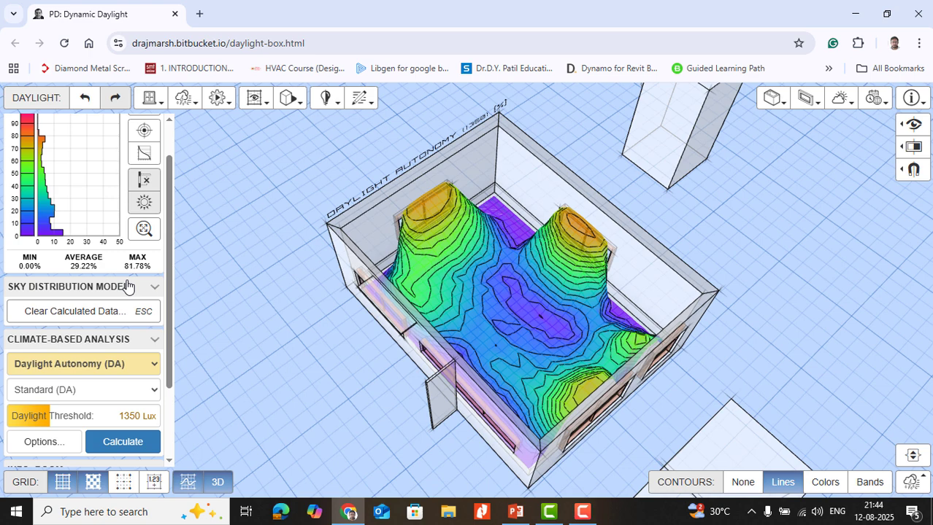
left_click(127, 286)
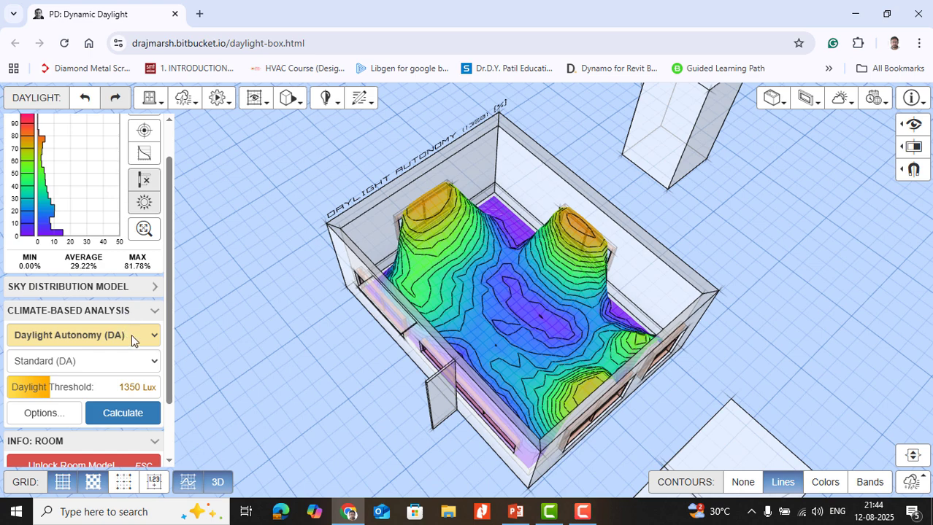
left_click(131, 335)
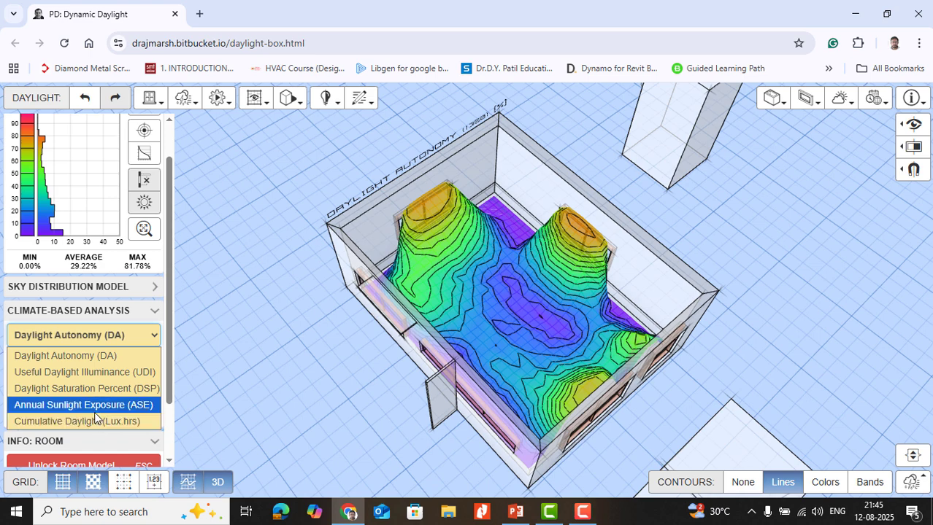
left_click(142, 335)
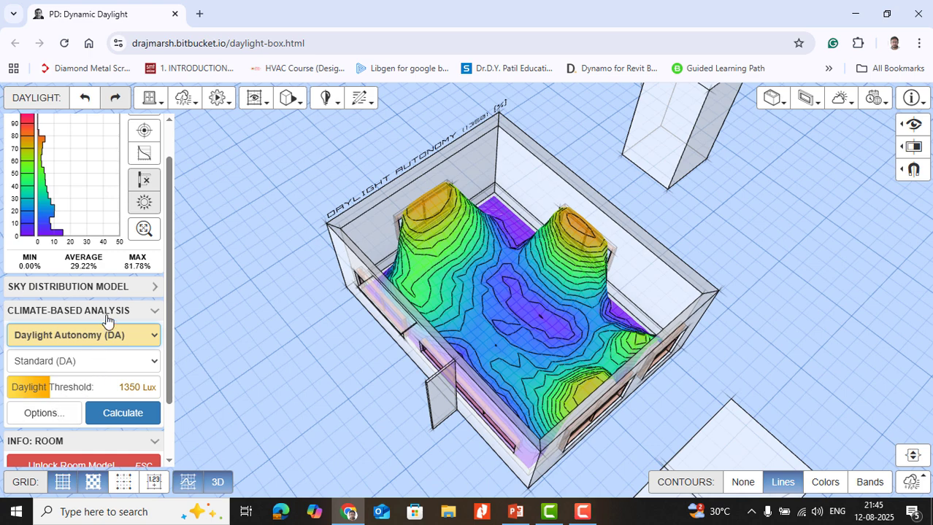
- Return the Daylight Autonomy results from the 3D surface to a flat grid display
left_click_drag(165, 266, 176, 202)
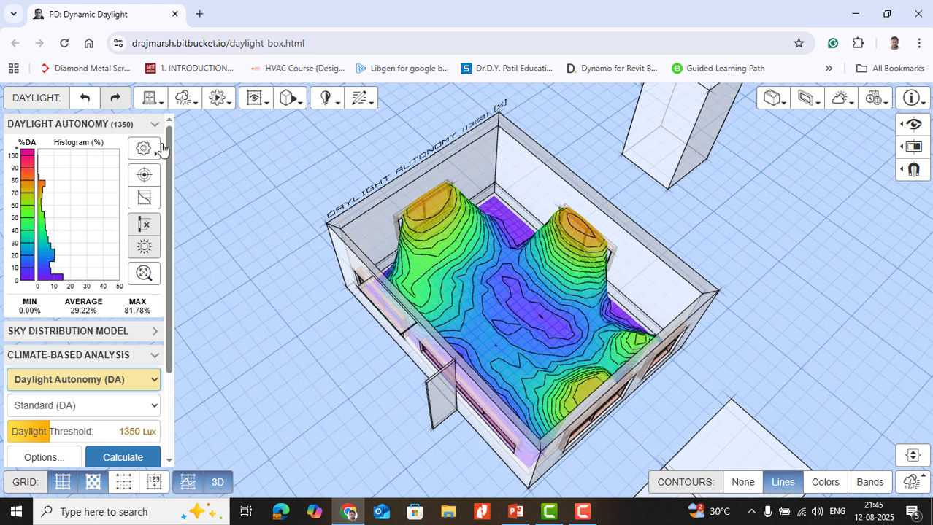
left_click(192, 100)
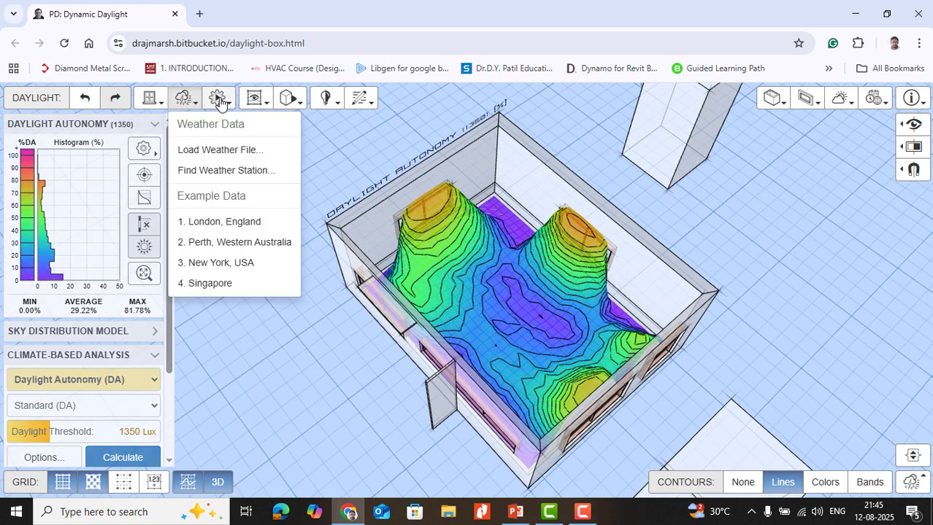
left_click(218, 98)
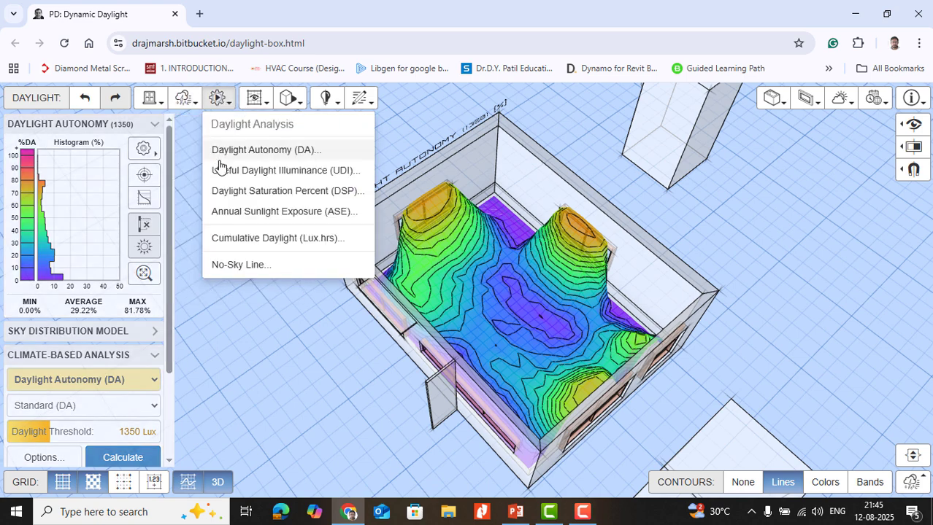
left_click(218, 482)
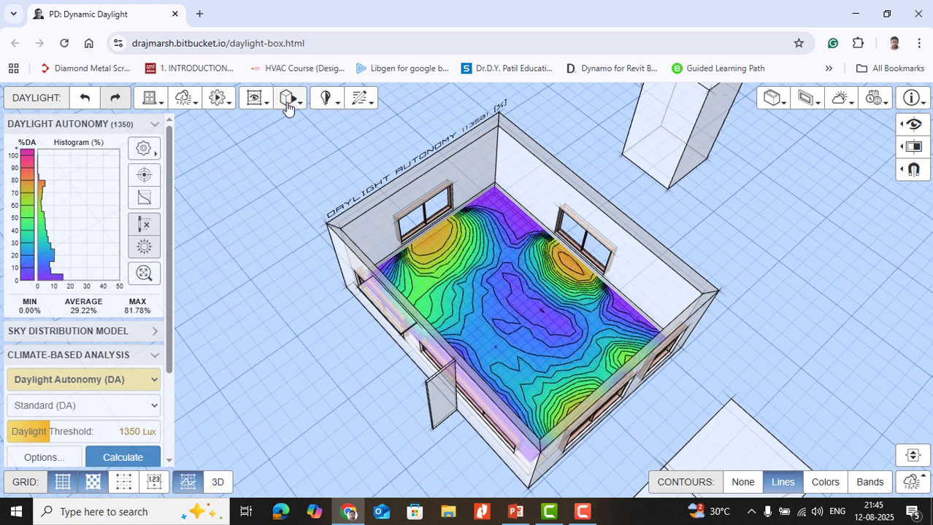
- Open the Useful Daylight Illuminance (UDI) analysis and compare its Fell-Short, Supplementary, Acceptable, Combined and Excessive ranges
left_click(219, 100)
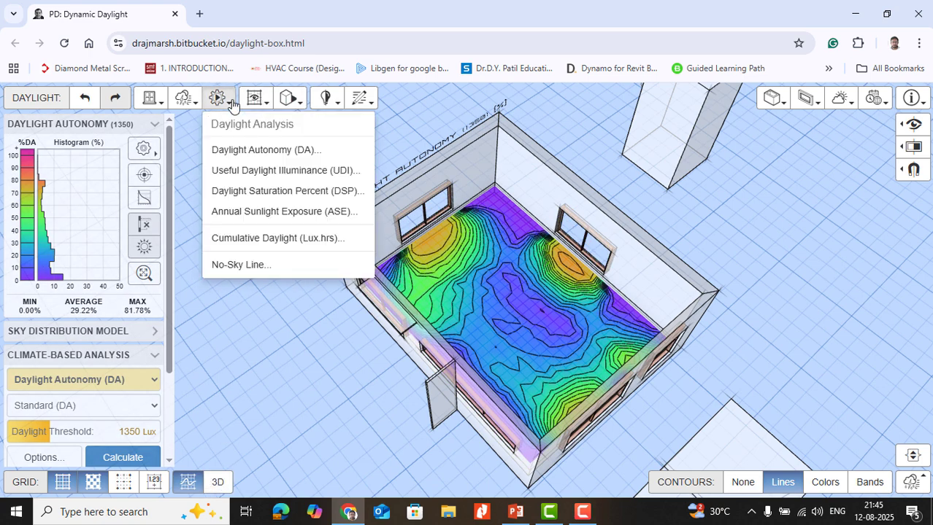
left_click(253, 170)
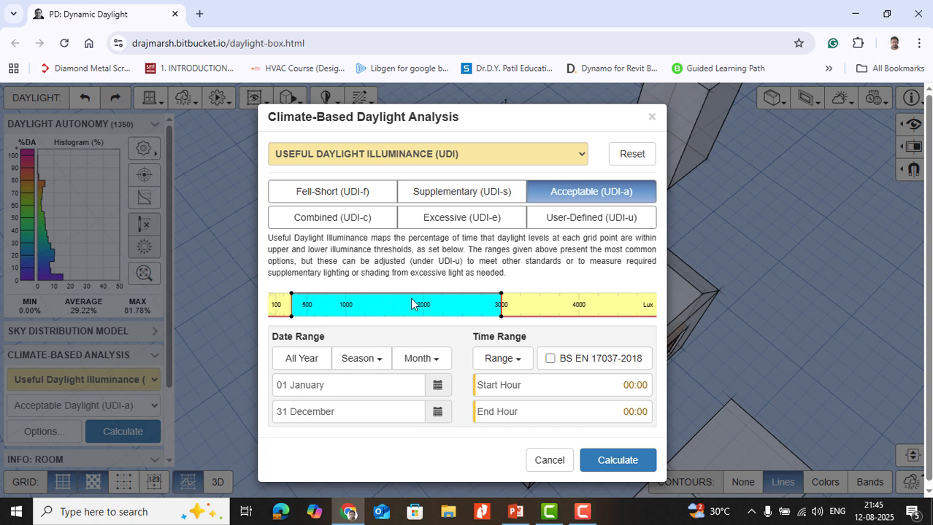
left_click(337, 190)
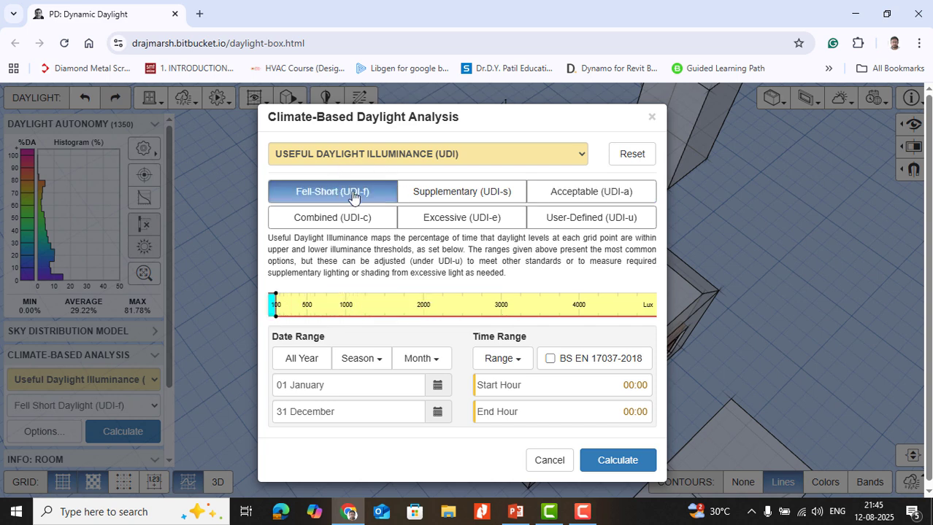
left_click(436, 203)
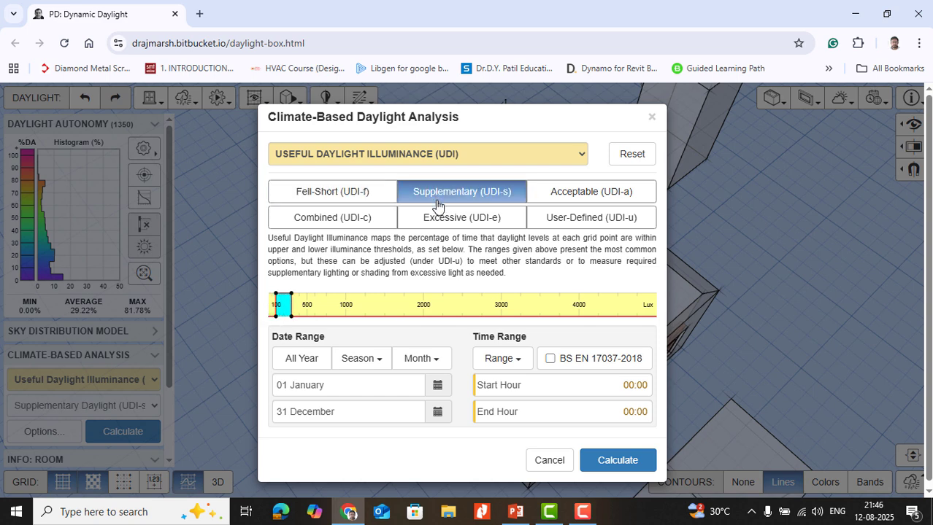
left_click(566, 201)
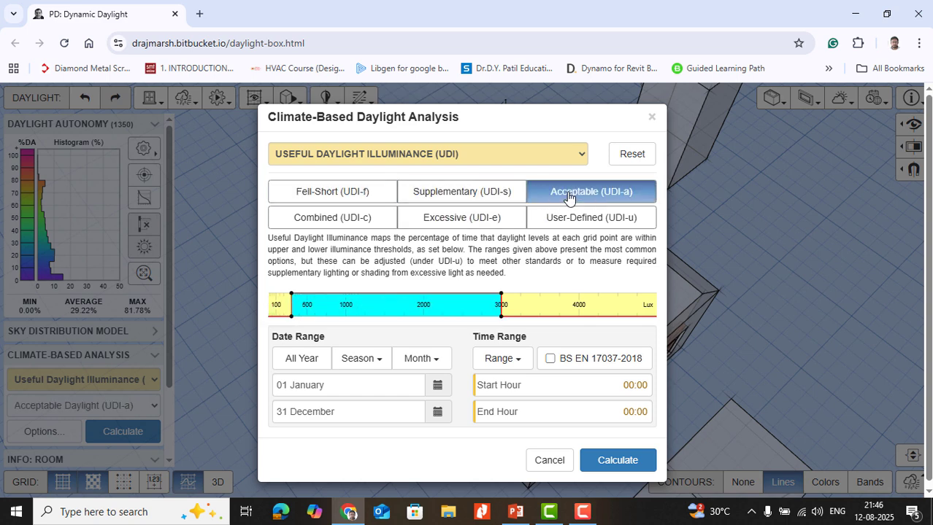
left_click(366, 221)
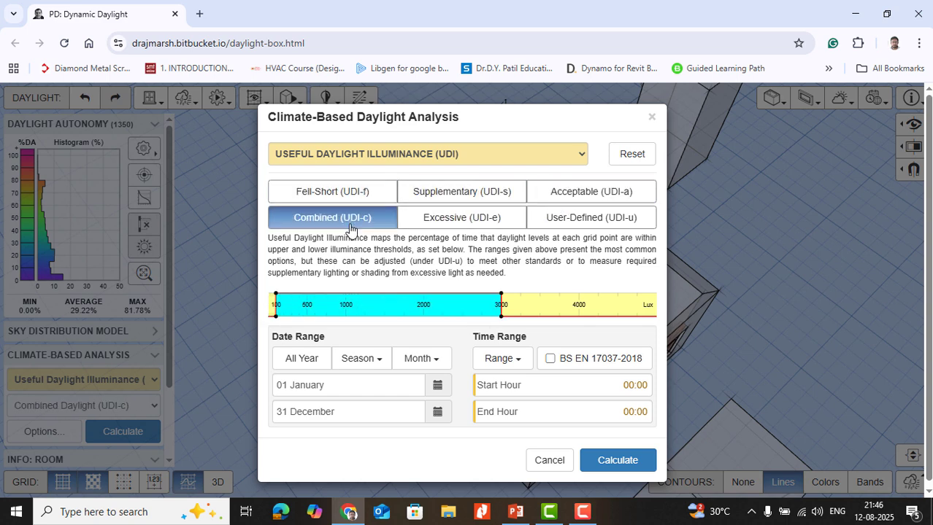
left_click(442, 221)
- Choose the User-Defined (UDI-u) range with a lower threshold of 300 Lux and an upper threshold of 2350 Lux
left_click(546, 217)
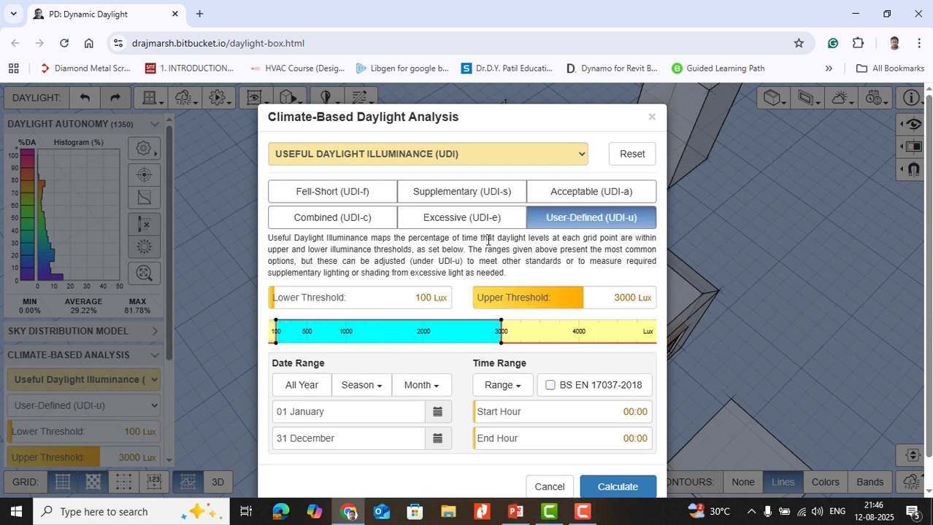
left_click_drag(392, 298, 395, 298)
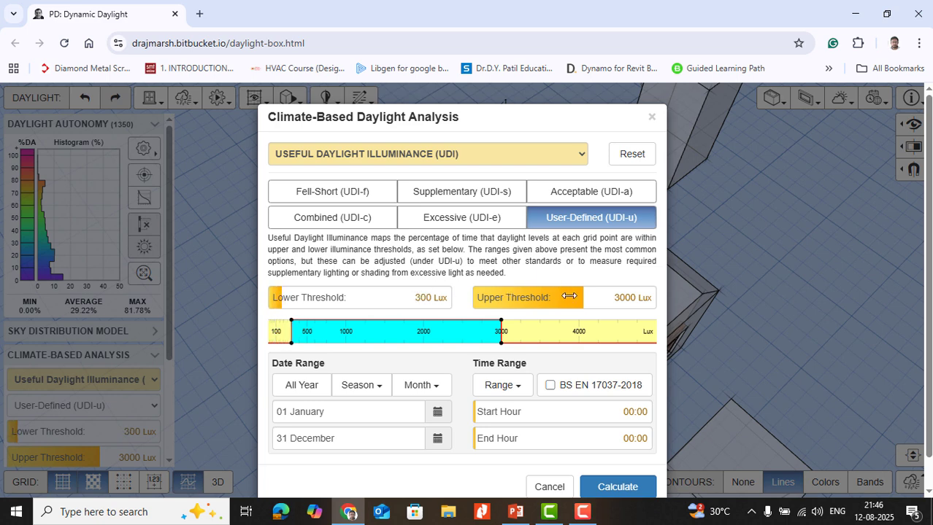
left_click_drag(573, 299, 553, 297)
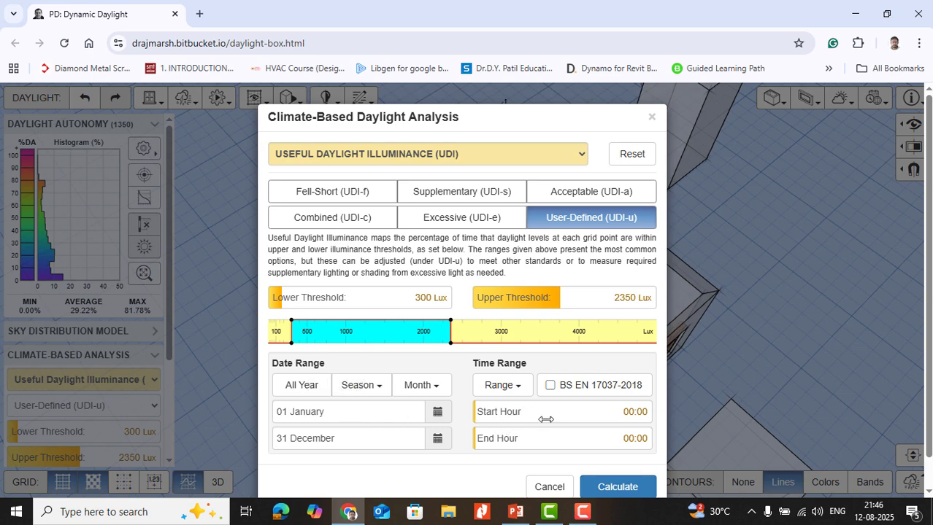
- Calculate the user-defined UDI results, and review the Daylight Saturation Percent (DSP) settings without running that analysis
left_click(594, 487)
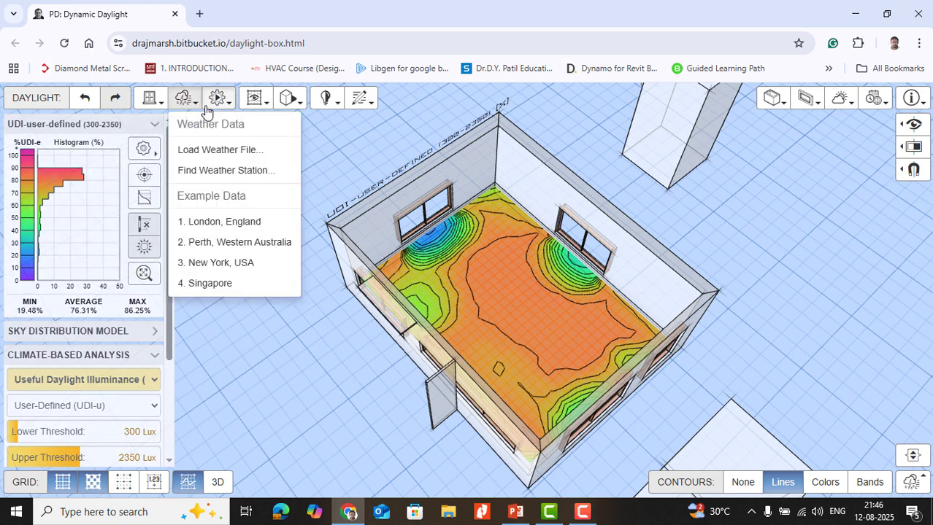
mouse_move(214, 119)
left_click(215, 192)
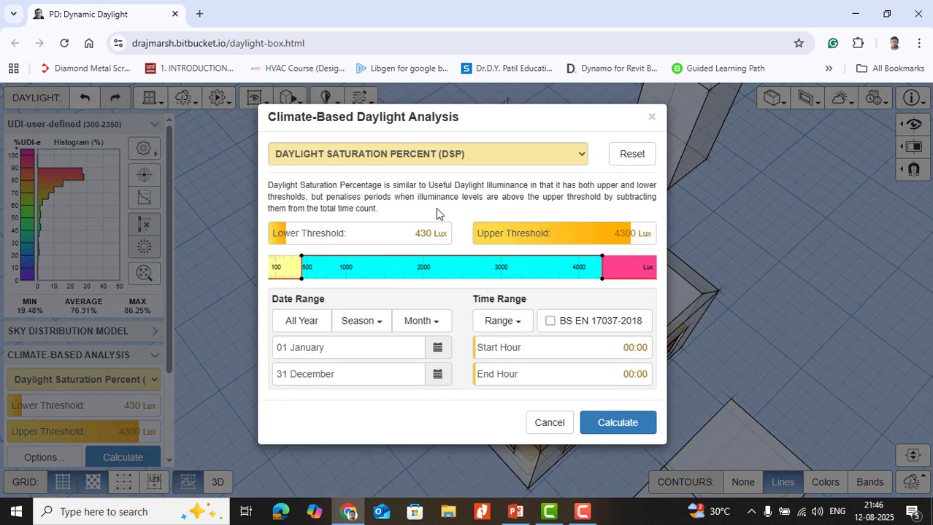
left_click(546, 422)
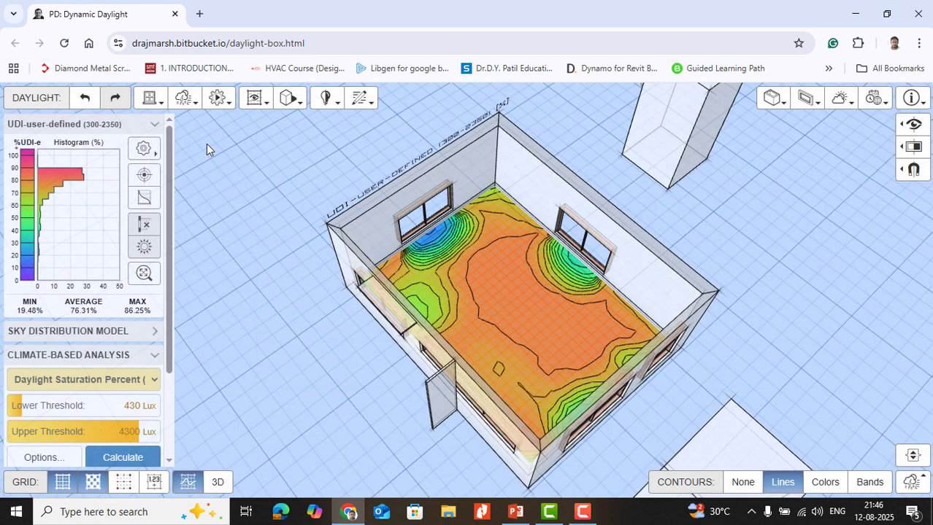
left_click(217, 99)
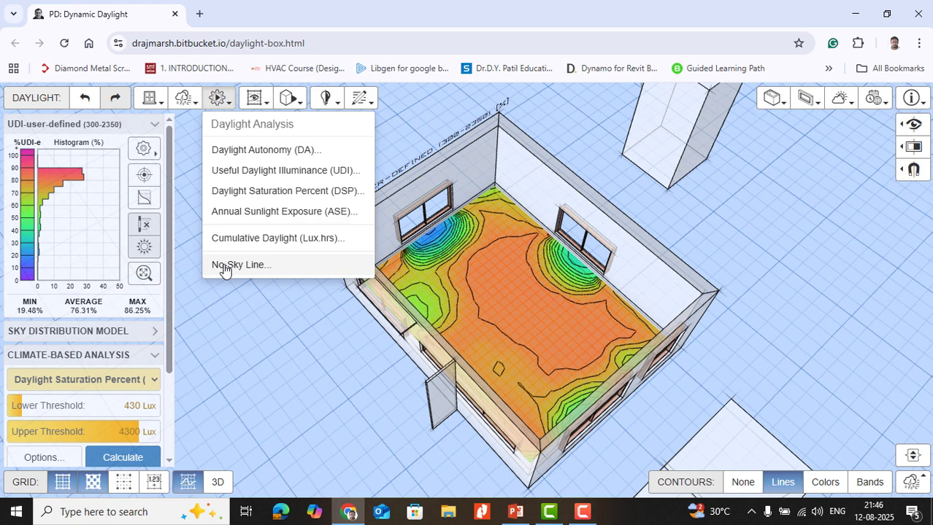
- Show the grid points on the daylight grid and hide them again
left_click(264, 102)
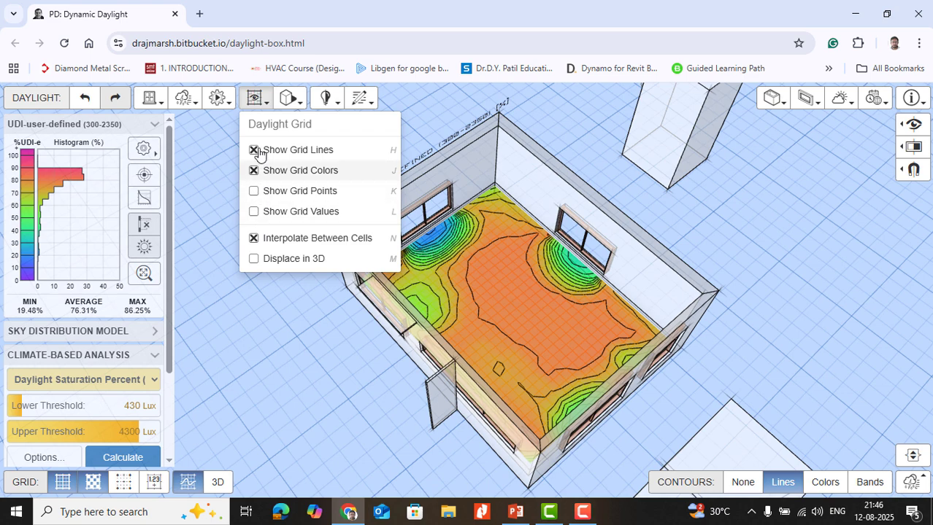
left_click(254, 191)
left_click(253, 98)
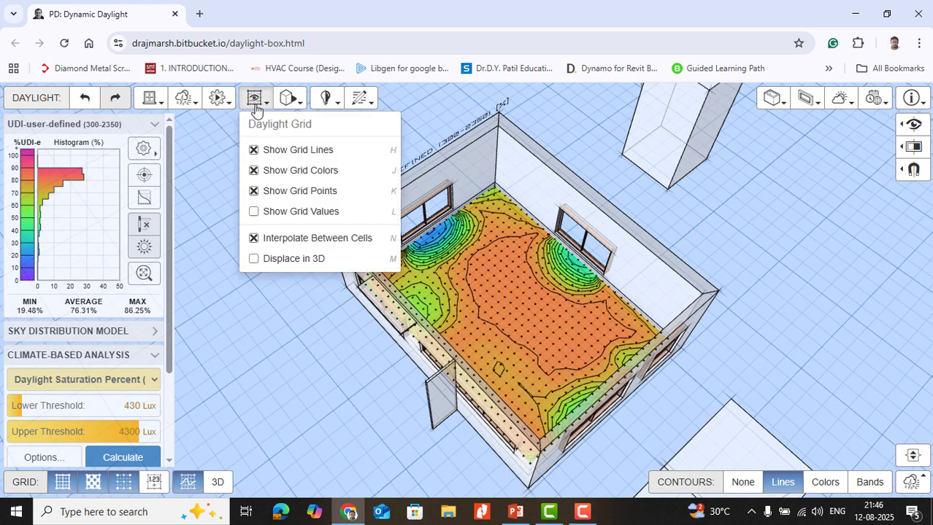
left_click(252, 191)
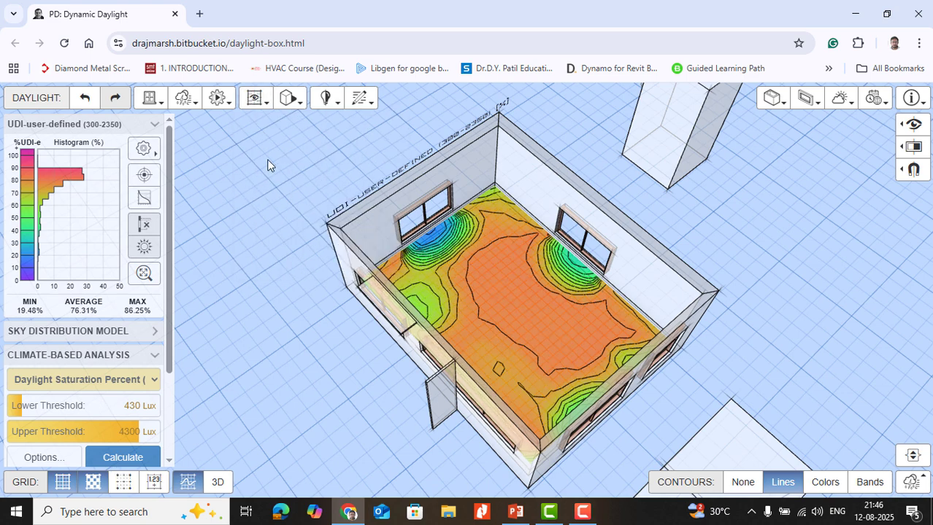
- Turn on sun shadows for the room model and switch them off again
left_click(229, 104)
left_click(249, 104)
left_click(289, 99)
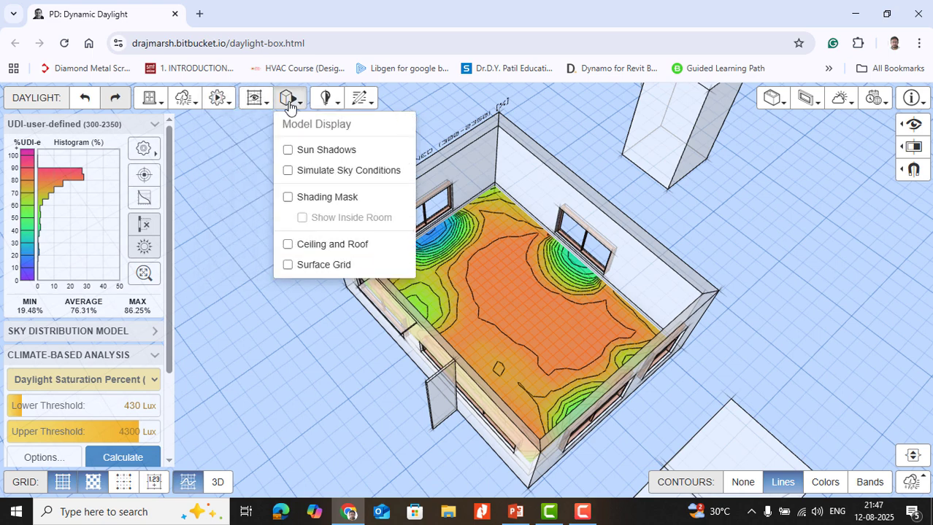
left_click(287, 151)
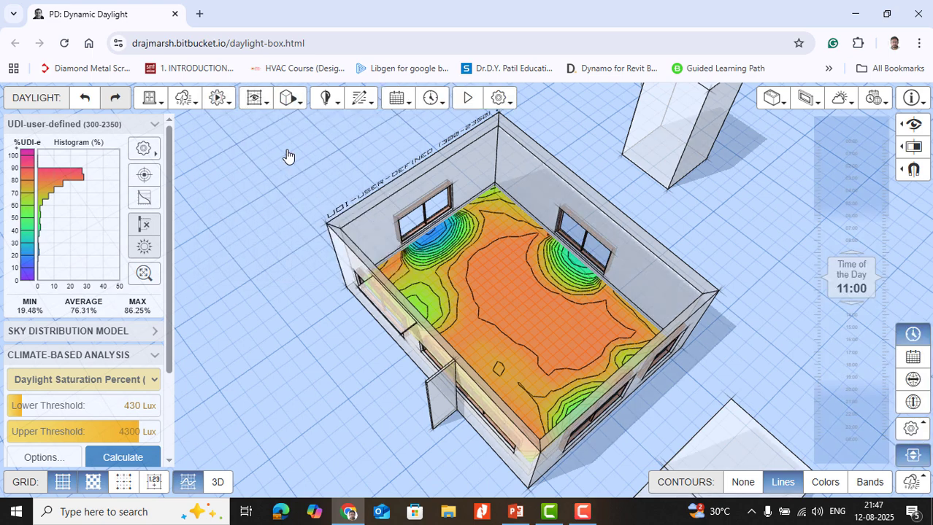
left_click(289, 98)
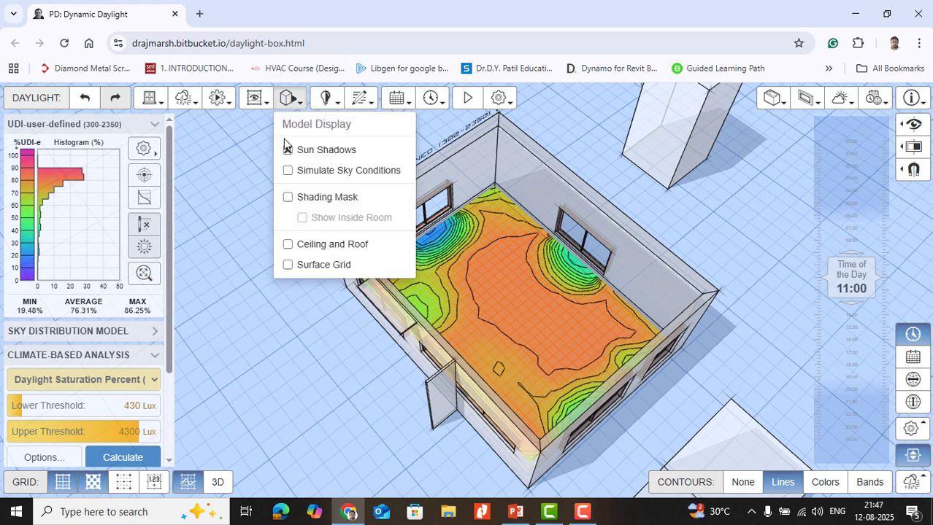
left_click(286, 151)
- Enable simulated sky conditions in the model display and disable them again
left_click(289, 99)
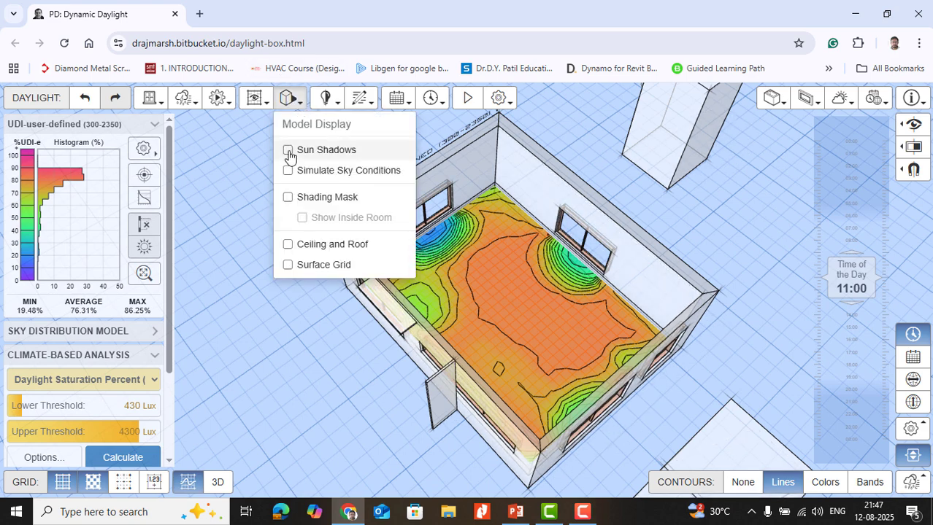
left_click(287, 175)
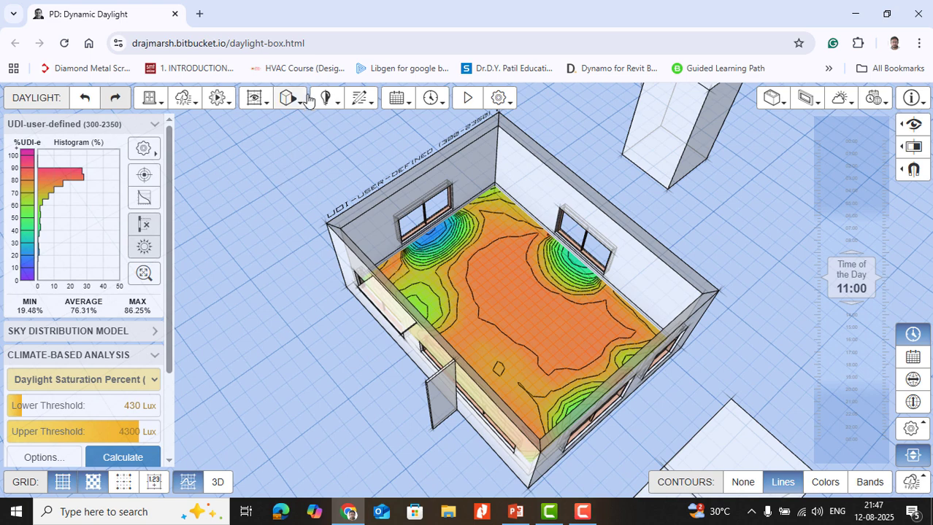
left_click(301, 100)
left_click(288, 172)
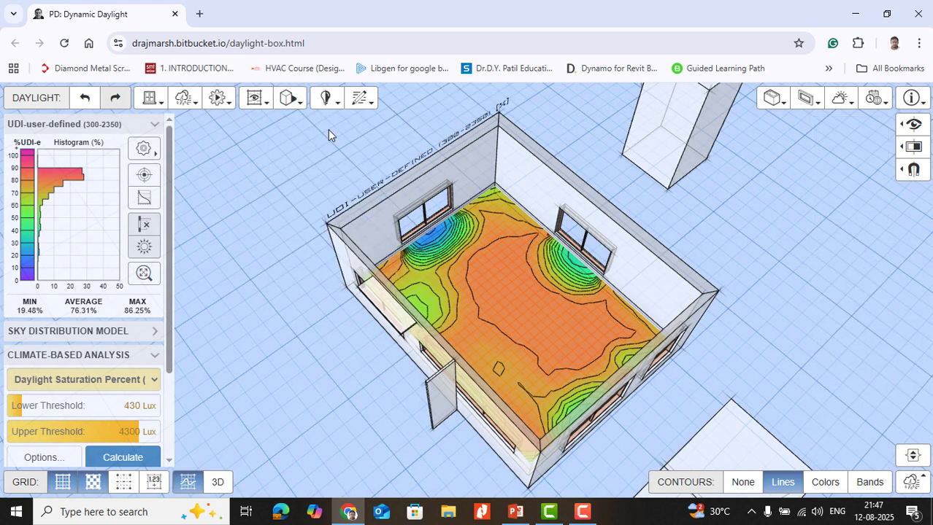
- Compare the last calculated results and the difference data on the grid, and return to the Radiance results
left_click(327, 99)
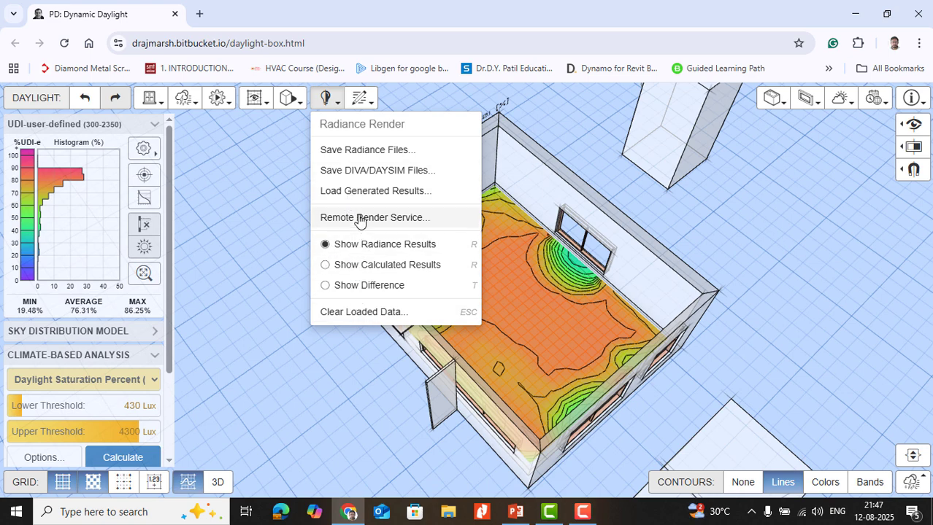
left_click(343, 266)
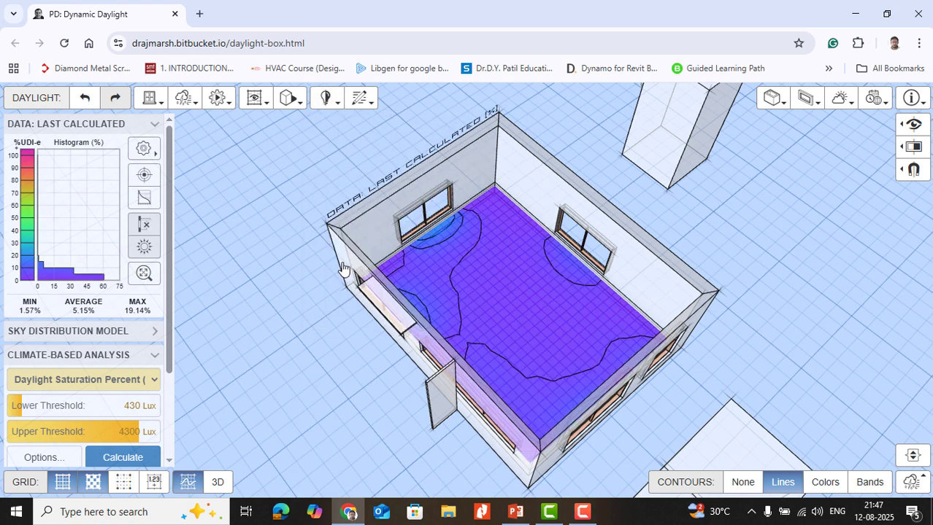
left_click(326, 98)
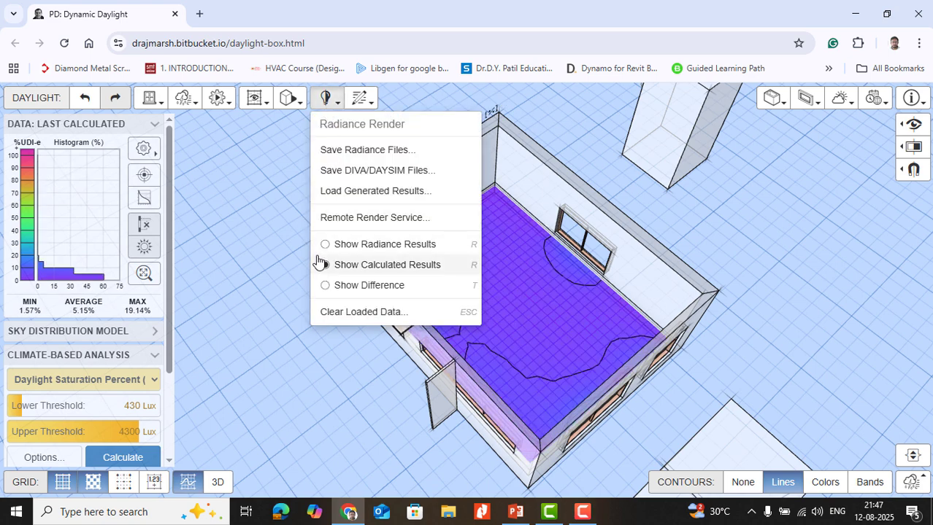
left_click(365, 285)
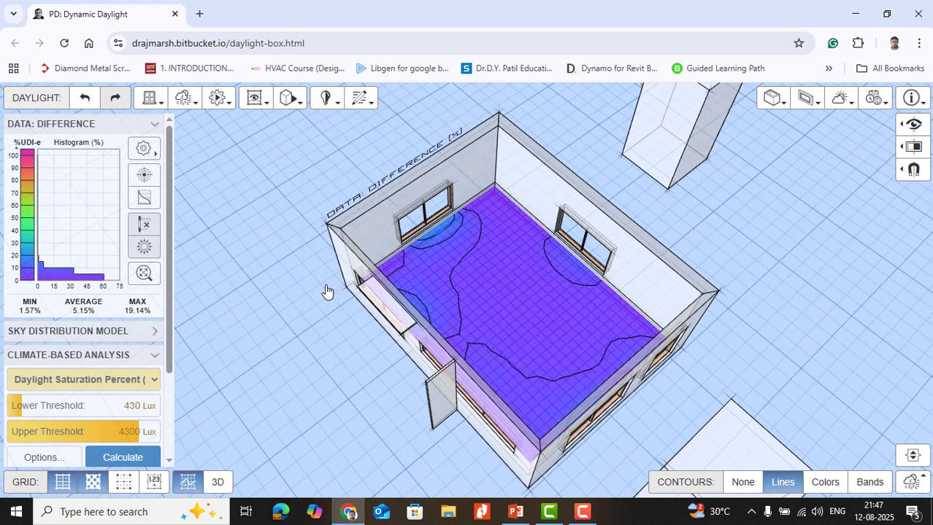
left_click(326, 100)
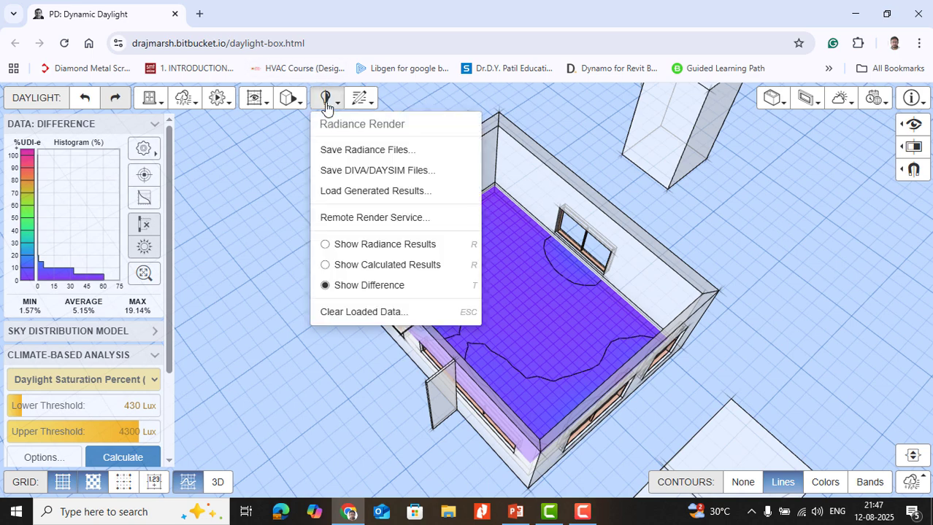
left_click(334, 246)
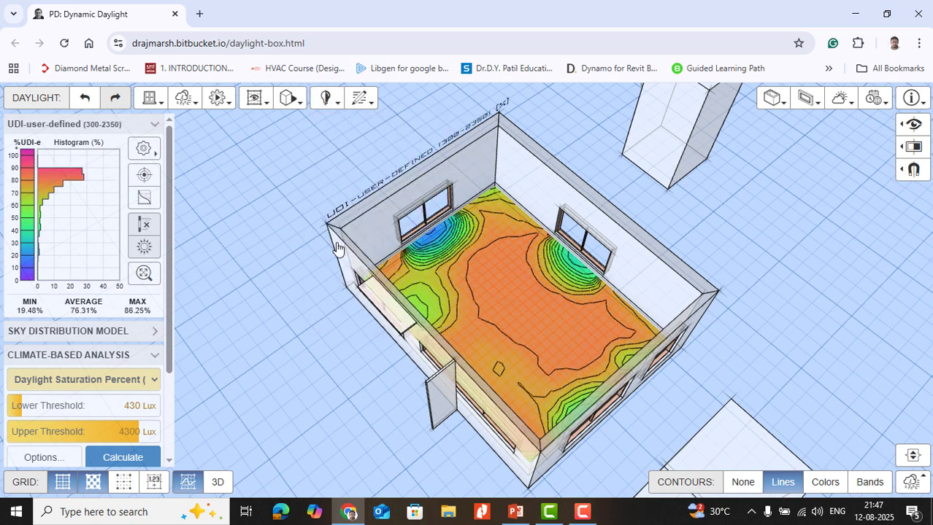
left_click(359, 107)
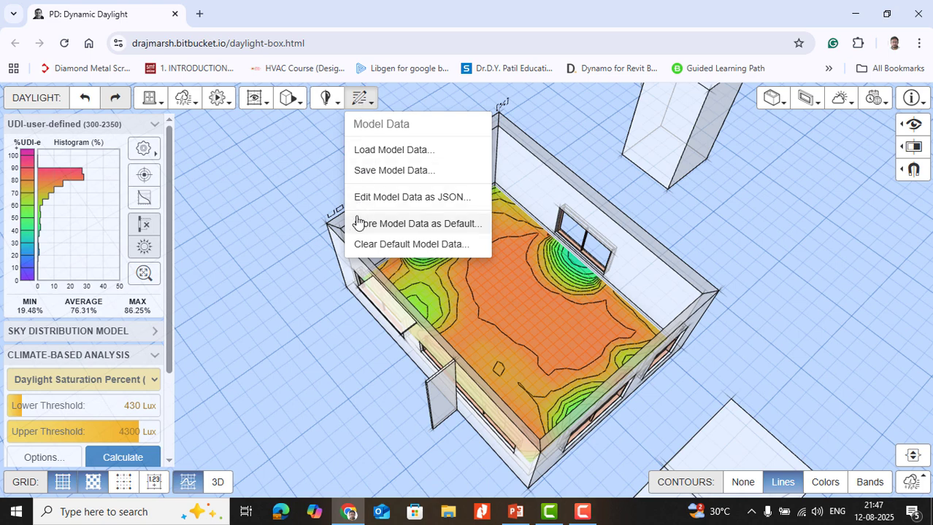
left_click(293, 161)
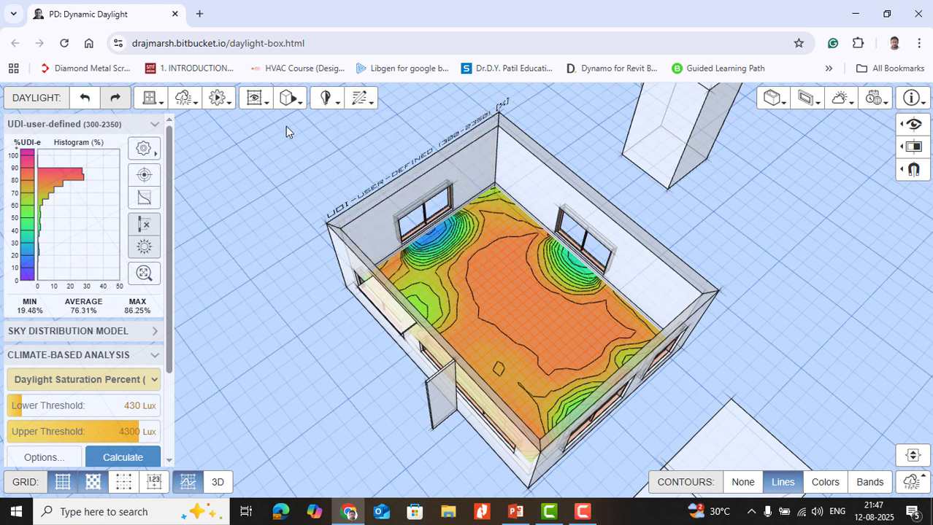
left_click(326, 104)
left_click(361, 104)
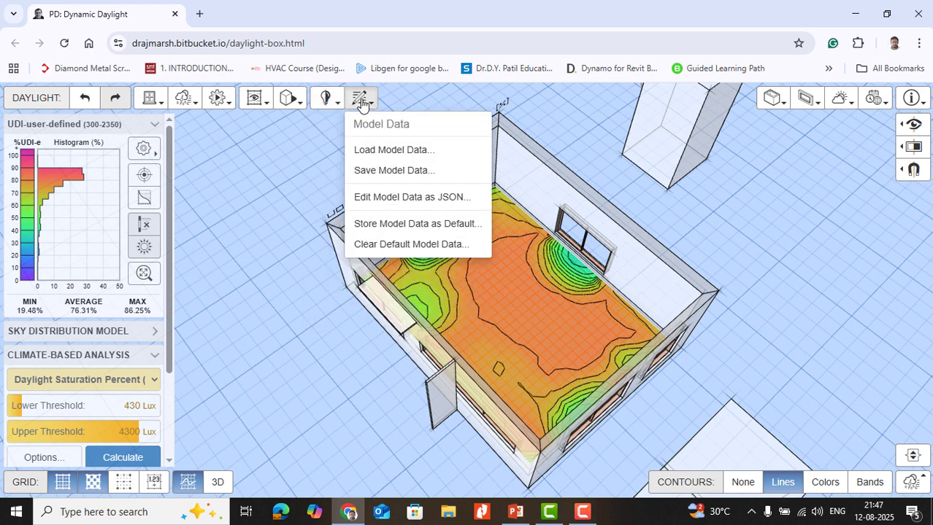
left_click(296, 101)
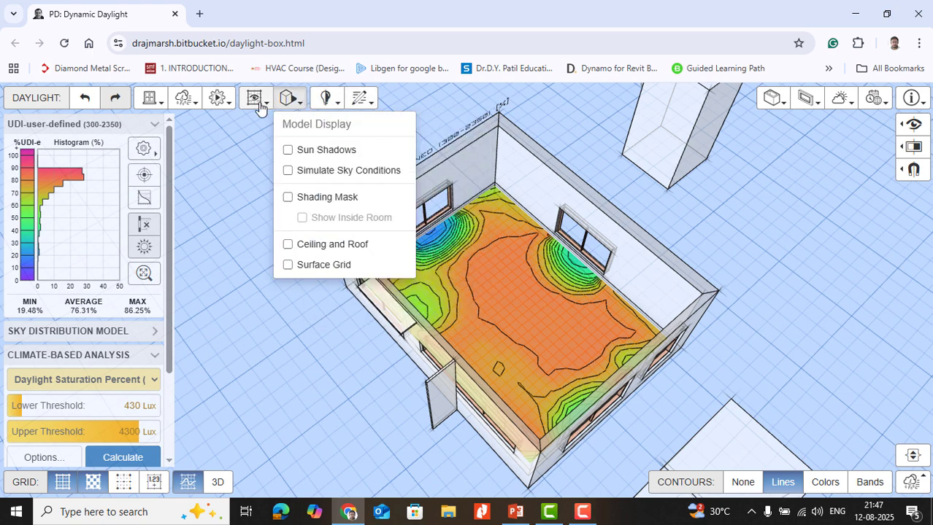
left_click(221, 127)
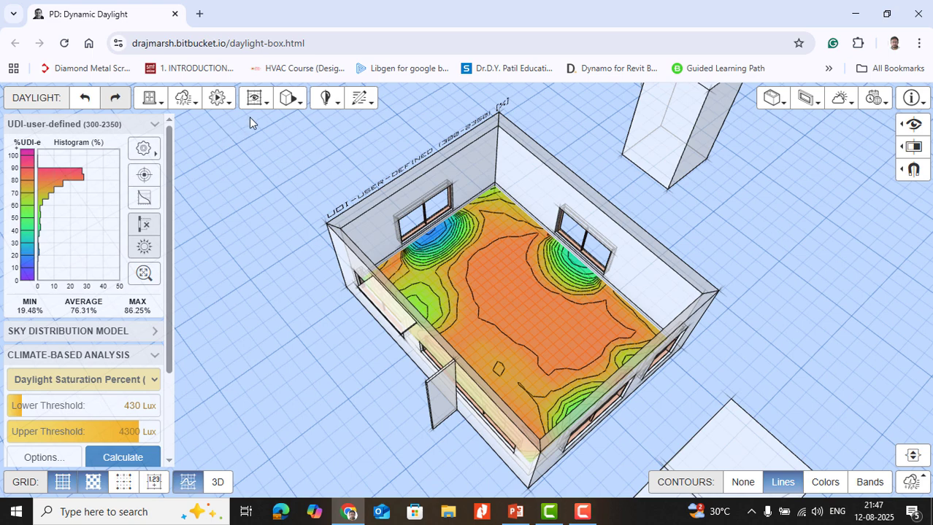
left_click(330, 101)
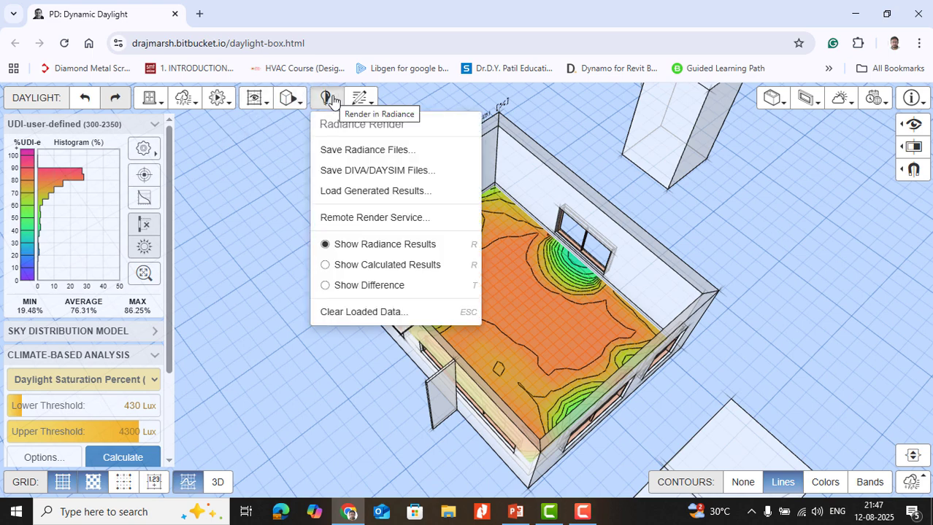
left_click(290, 98)
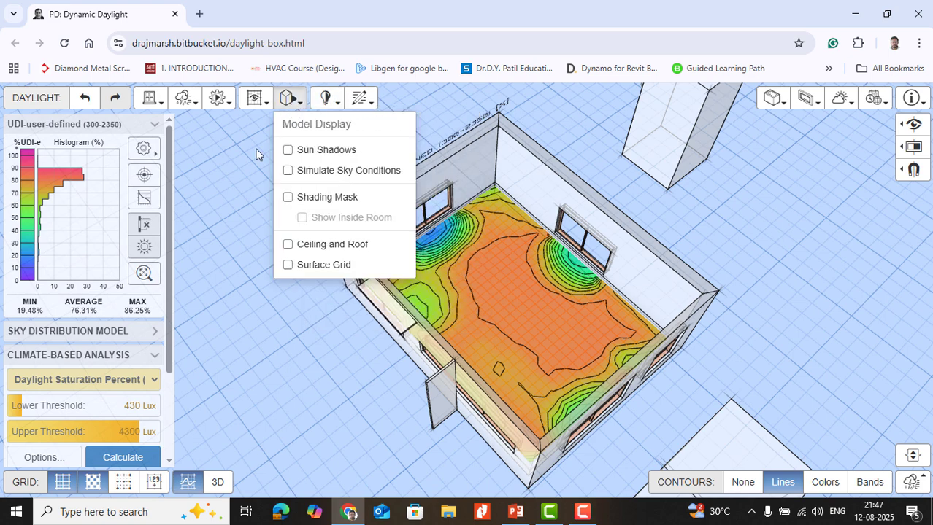
left_click(219, 206)
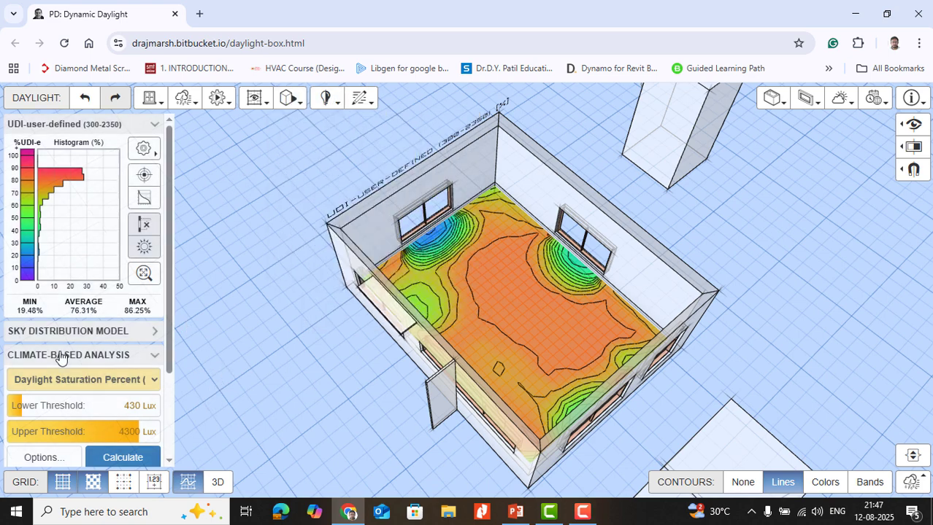
scroll(64, 347, "down", 2)
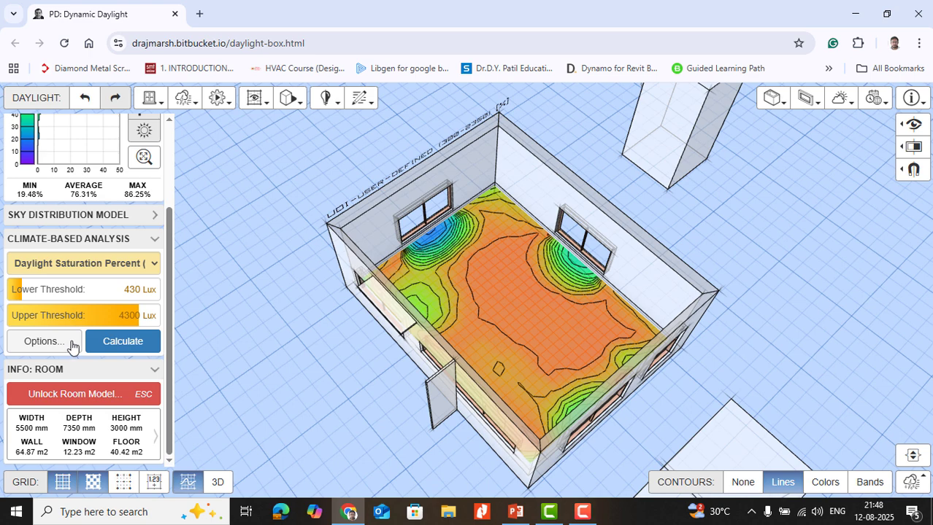